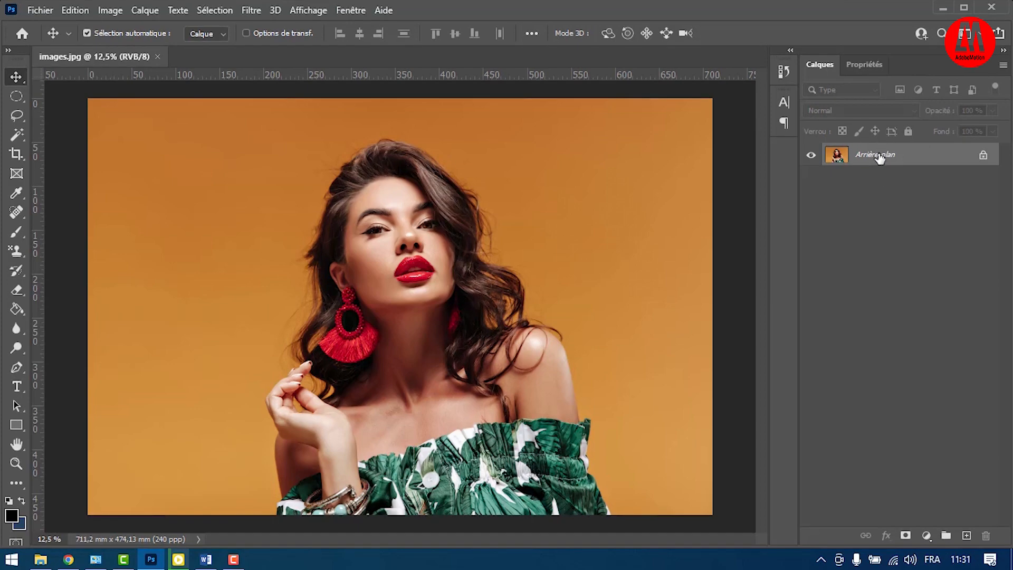
Hide the photo layer and show it again
scroll(897, 186, "up", 1)
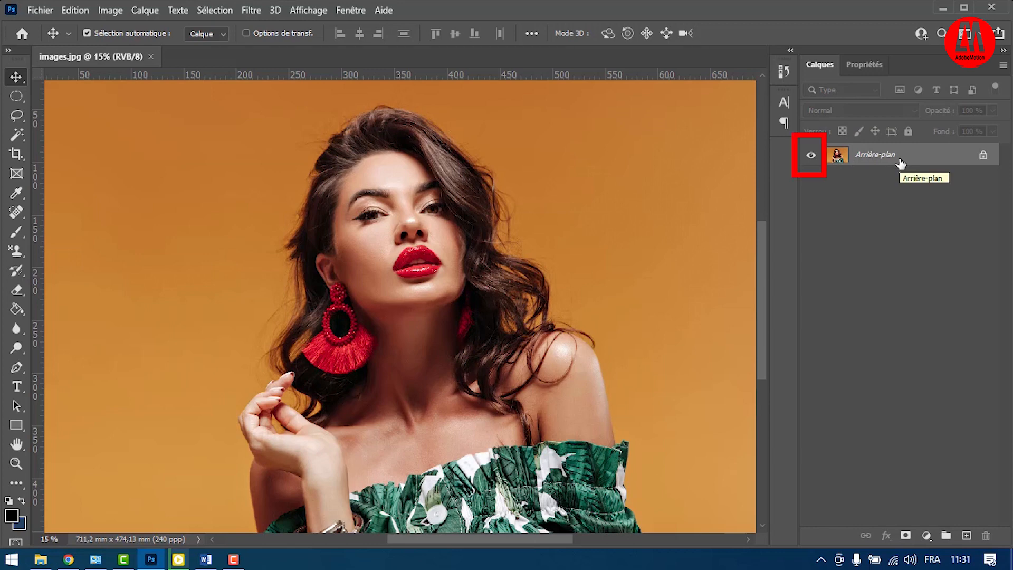
left_click(811, 156)
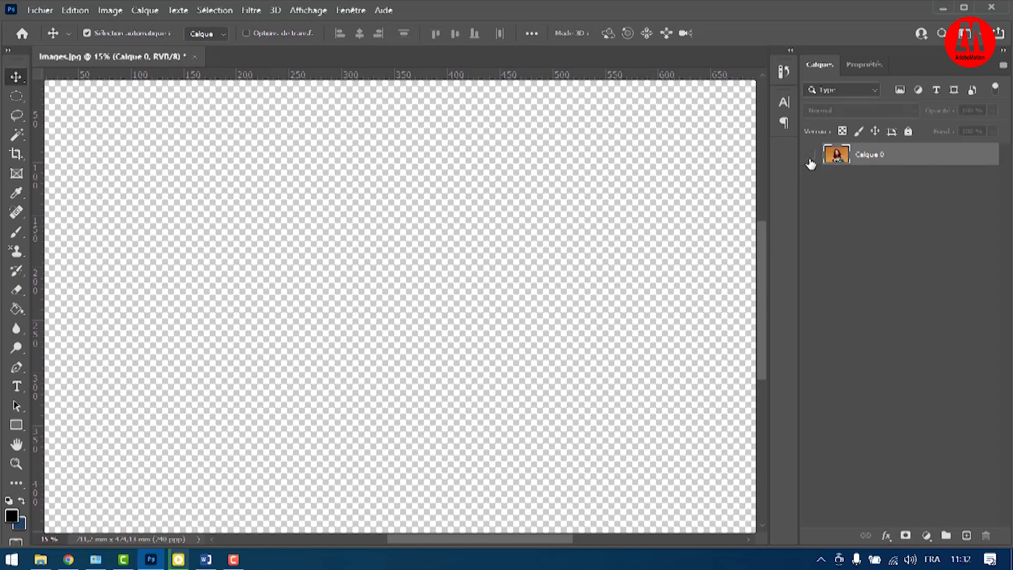
left_click(811, 156)
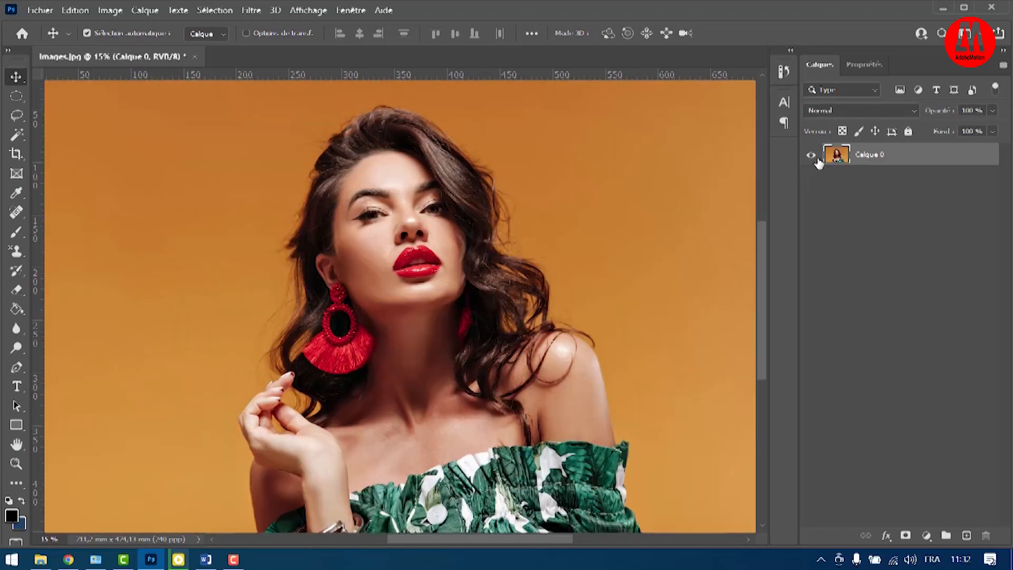
Lock all attributes of the photo layer and unlock it again, leaving the layer visible
left_click(907, 136)
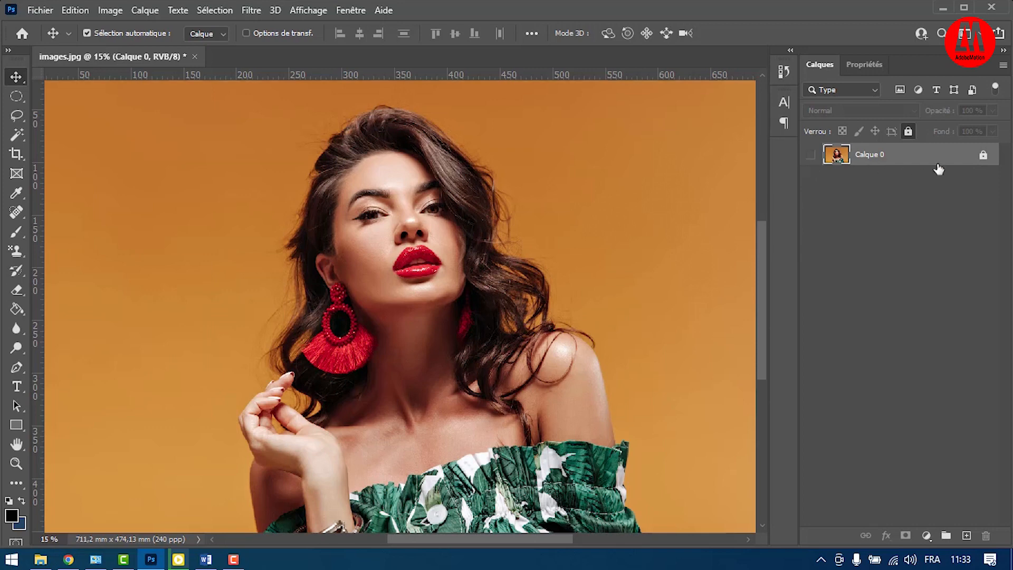
left_click(983, 156)
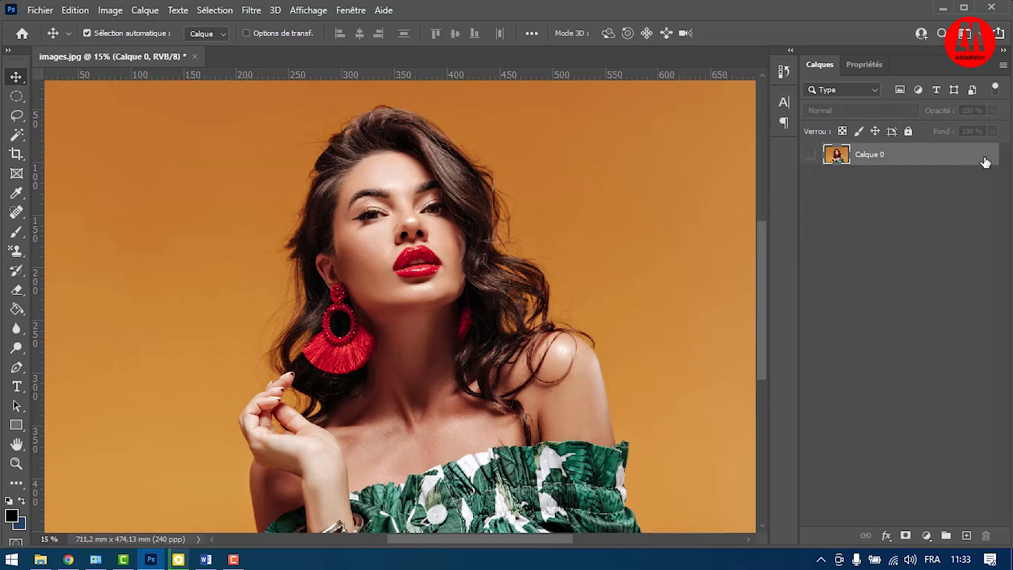
left_click(811, 155)
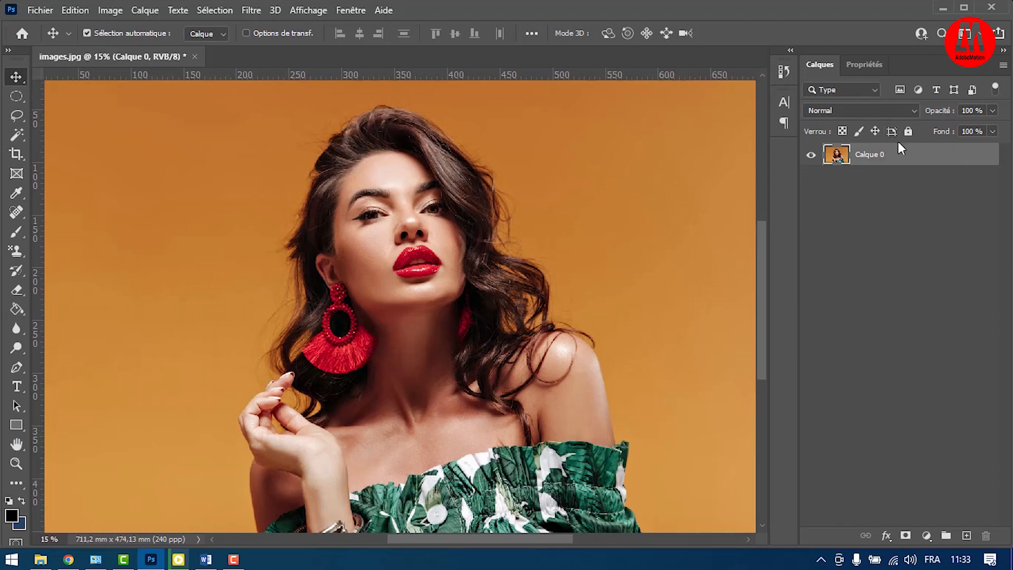
left_click(908, 131)
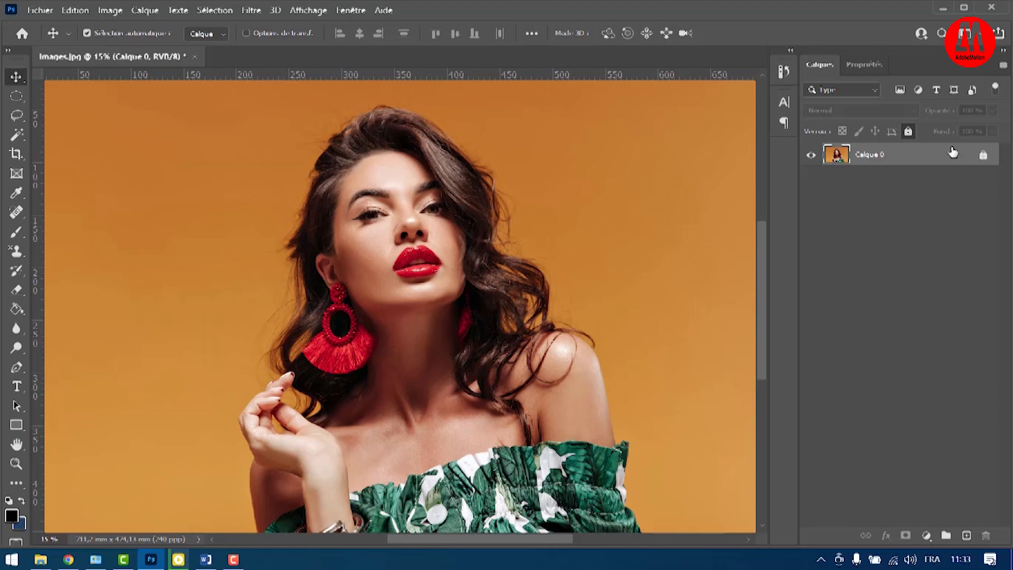
left_click(908, 132)
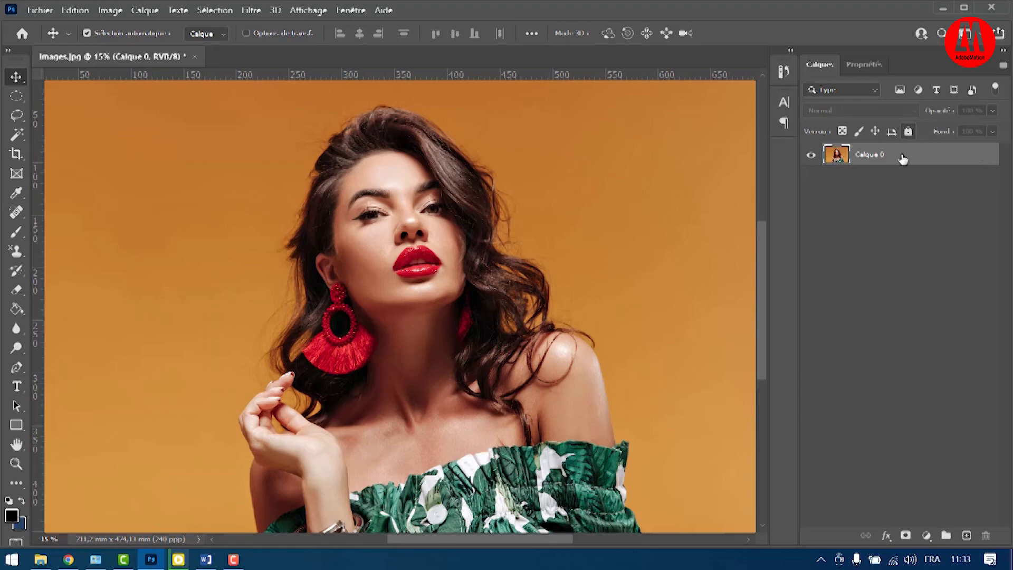
Rename the photo layer as "Arrière Plan"
double_click(868, 155)
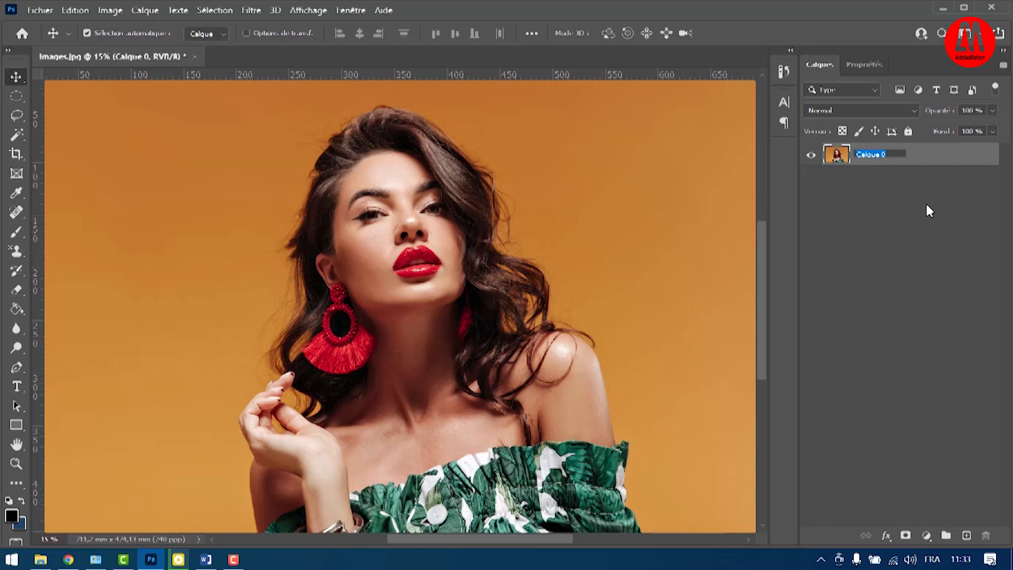
type("Arrière Plan")
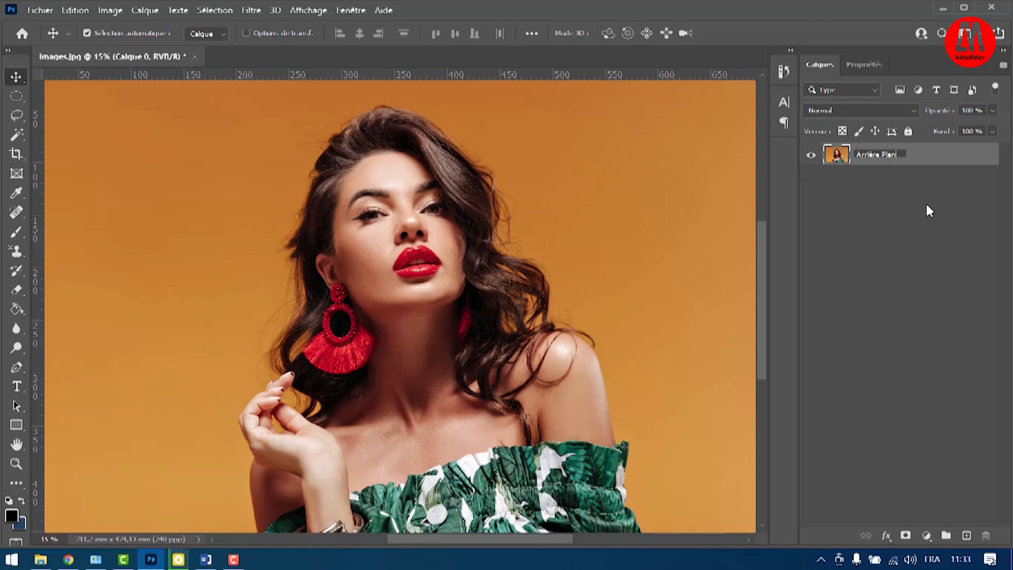
key("Return")
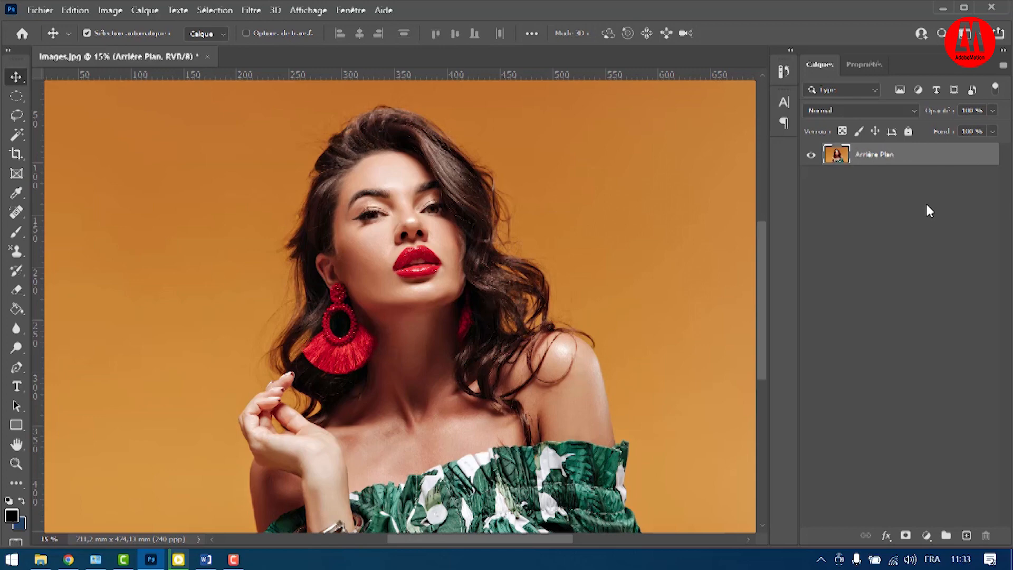
View the Style de calque blending options of the Arrière Plan layer and cancel without changing anything
double_click(960, 164)
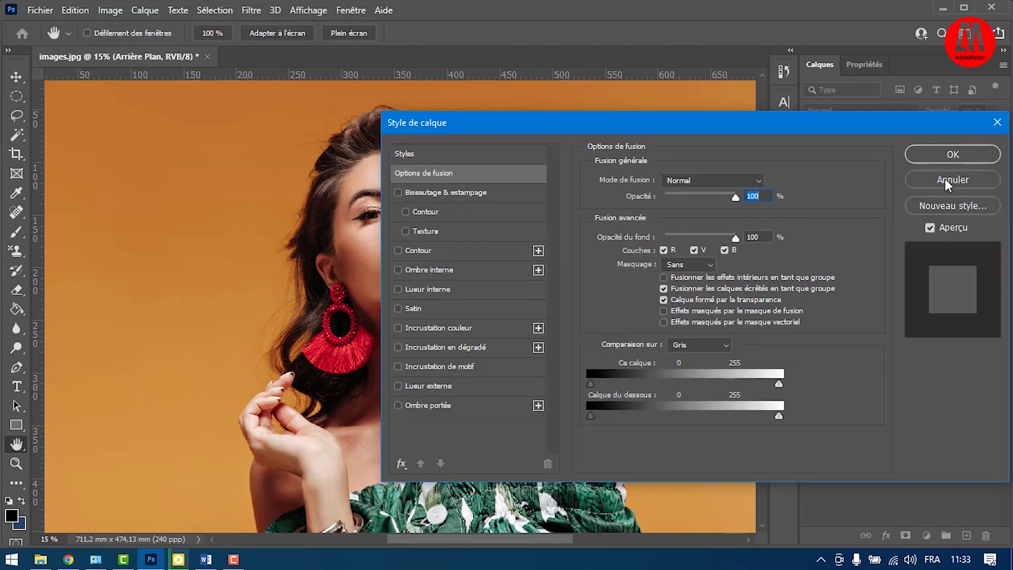
left_click(944, 179)
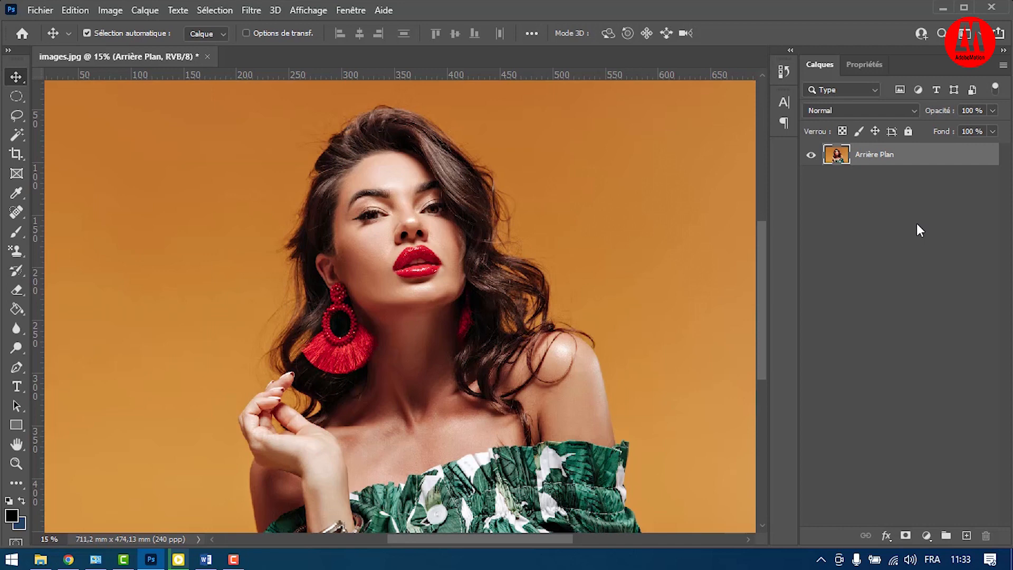
Add a Noir et blanc adjustment layer above the Arrière Plan layer and return to the layer list
scroll(630, 285, "down", 1)
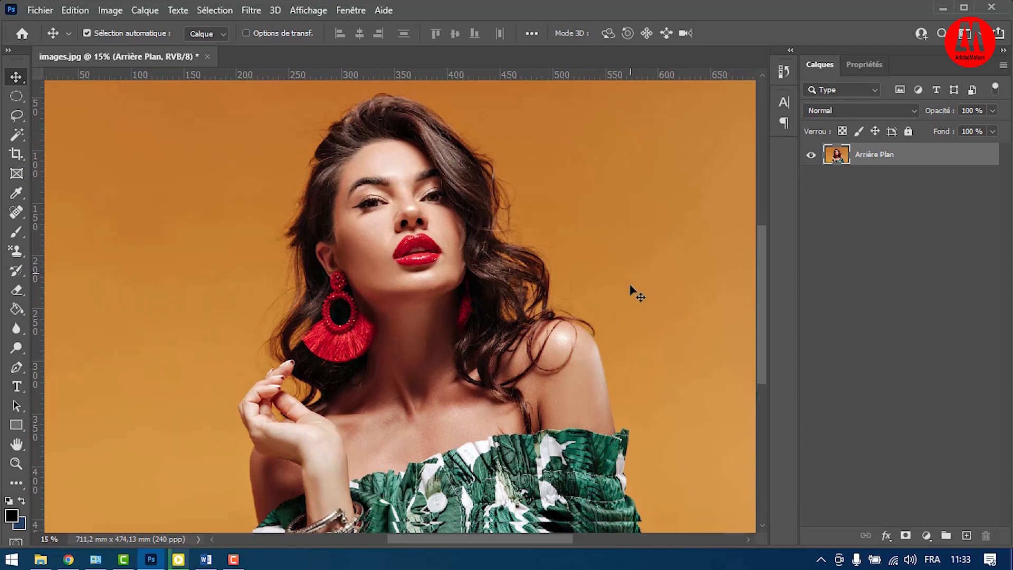
scroll(630, 286, "right", 1)
scroll(637, 293, "right", 1)
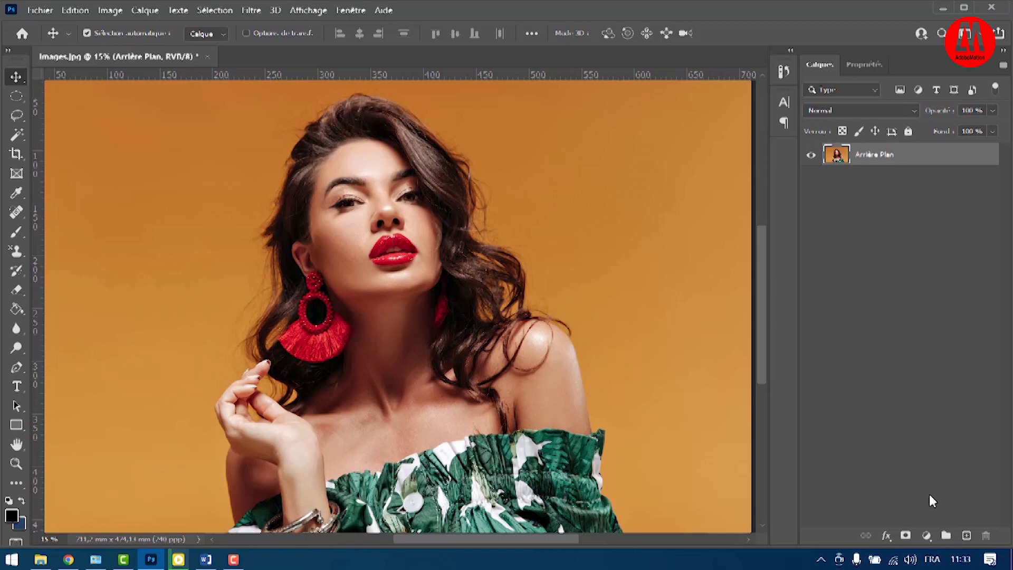
left_click(927, 536)
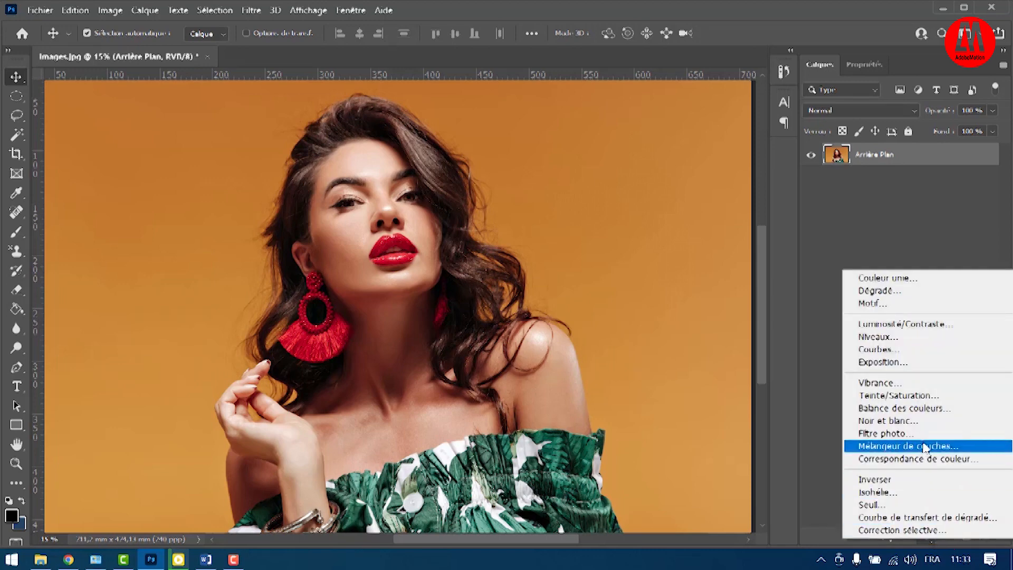
left_click(918, 425)
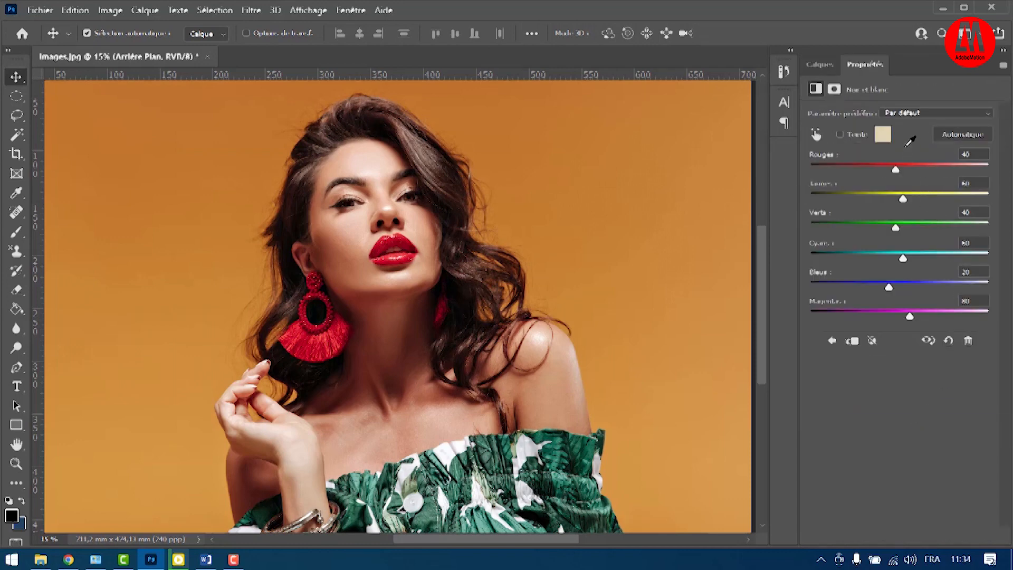
left_click(820, 65)
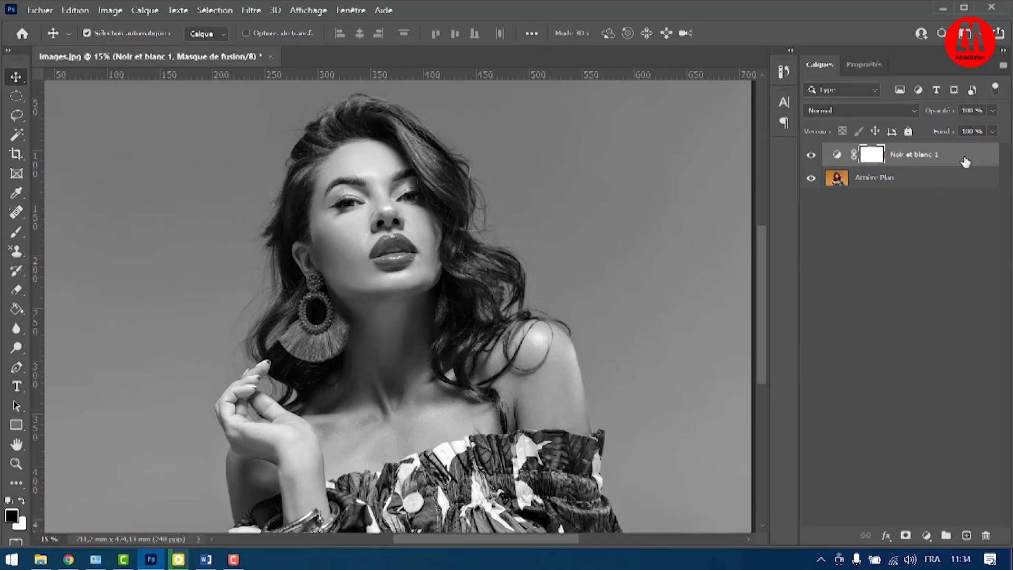
Move the Noir et blanc adjustment layer below the Arrière Plan layer and back above it
left_click_drag(962, 158, 953, 192)
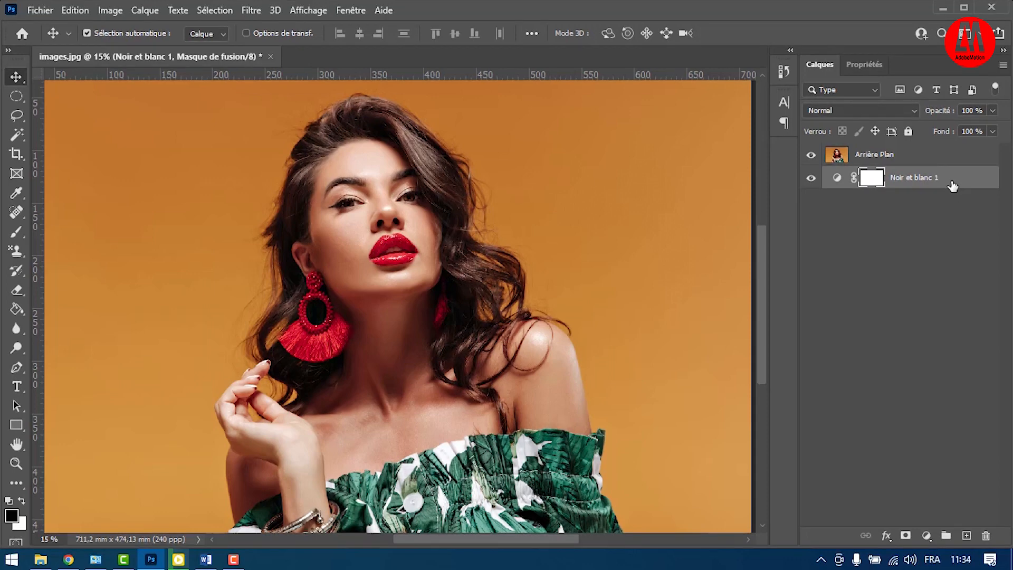
left_click_drag(953, 186, 949, 150)
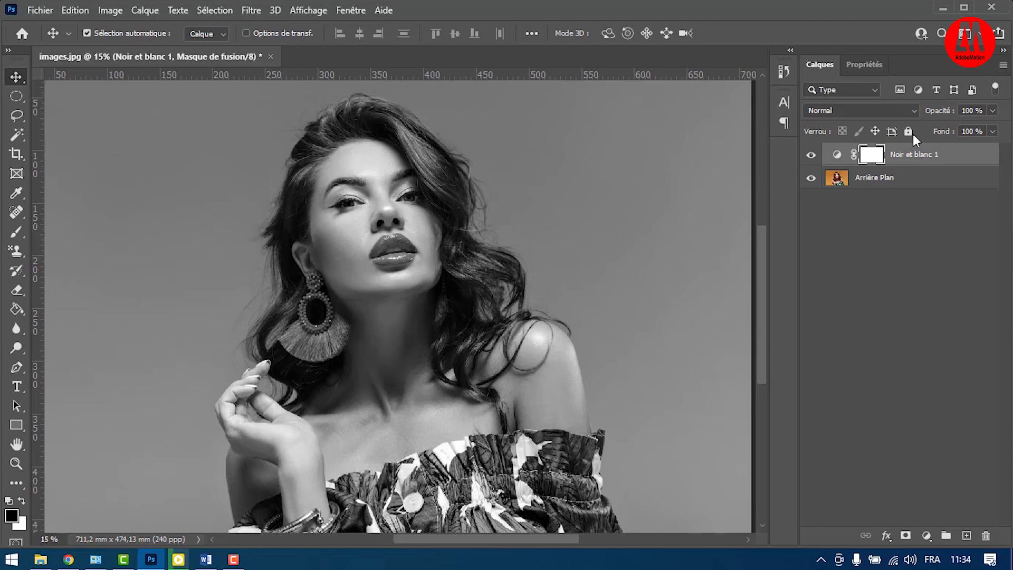
Set the Noir et blanc adjustment's Jaunes to 179, Rouges to 121 and Cyans to 138
left_click(861, 65)
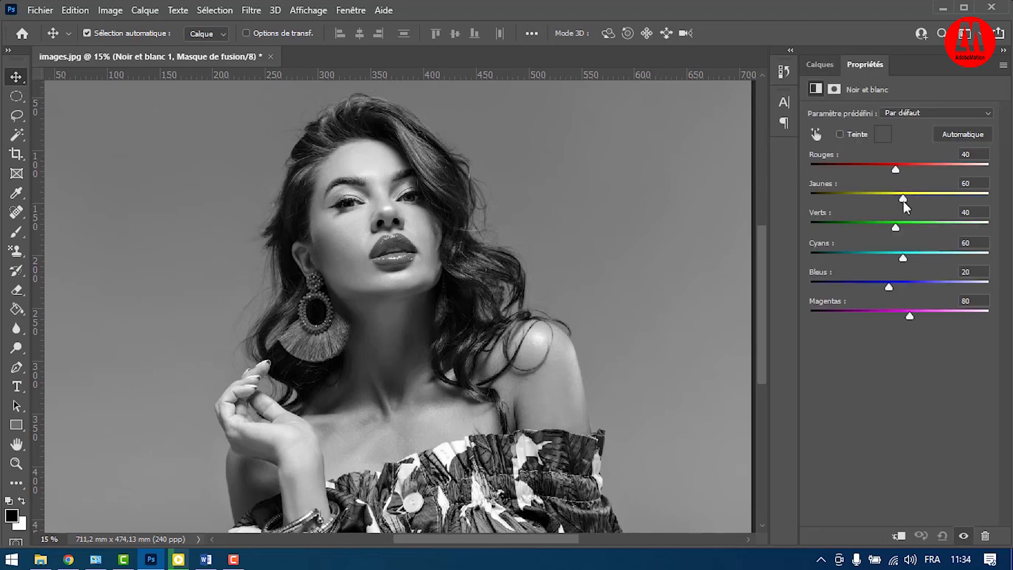
left_click_drag(903, 199, 945, 206)
left_click_drag(898, 172, 924, 170)
left_click_drag(904, 258, 931, 258)
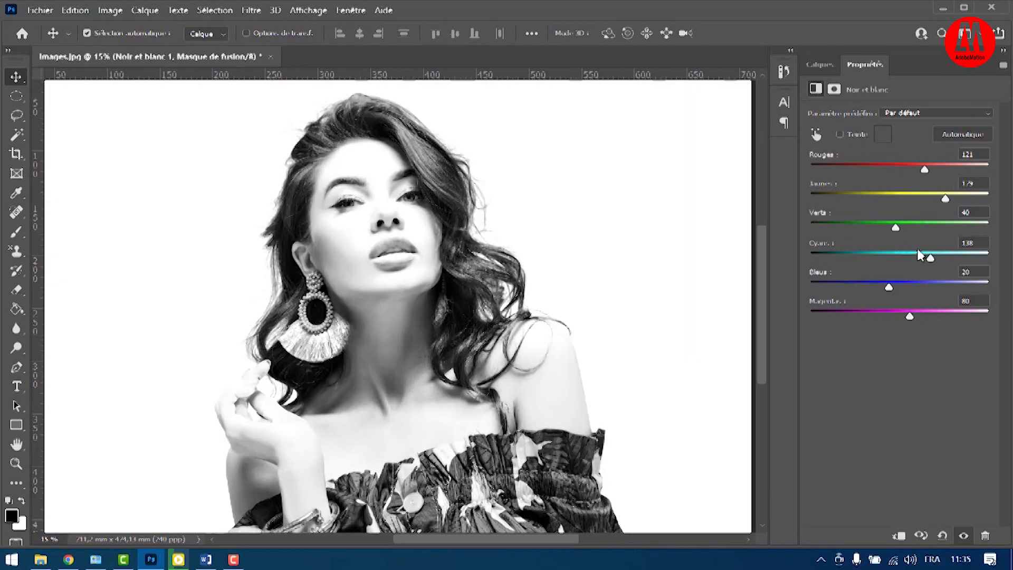
Delete the Noir et blanc adjustment layer together with its mask
left_click(829, 69)
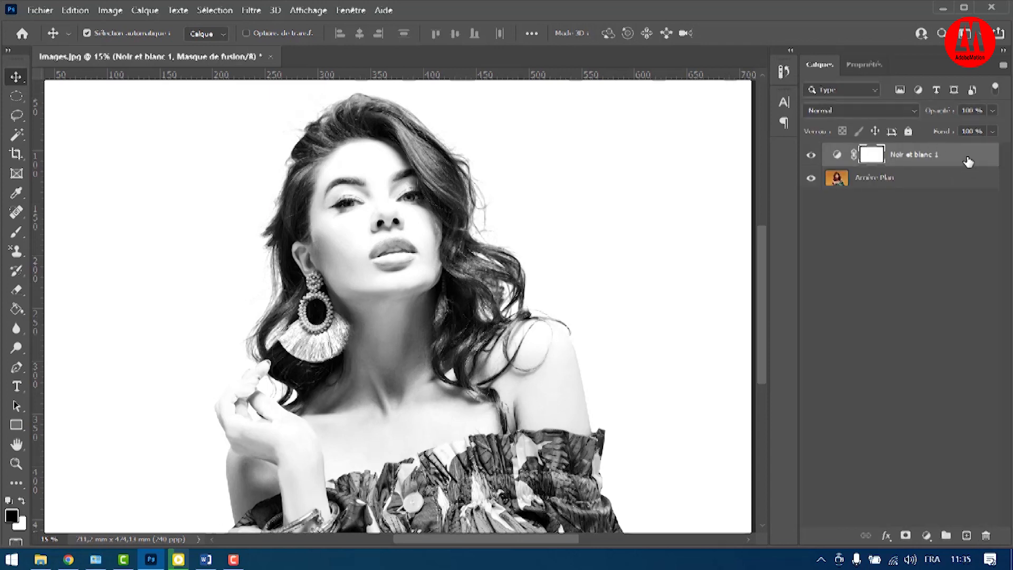
key("Delete")
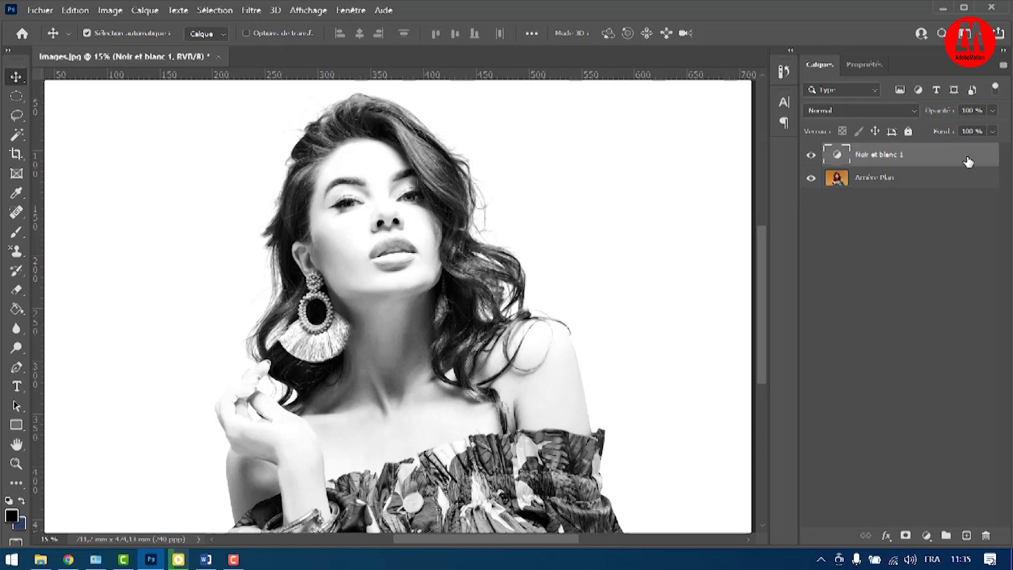
key("Delete")
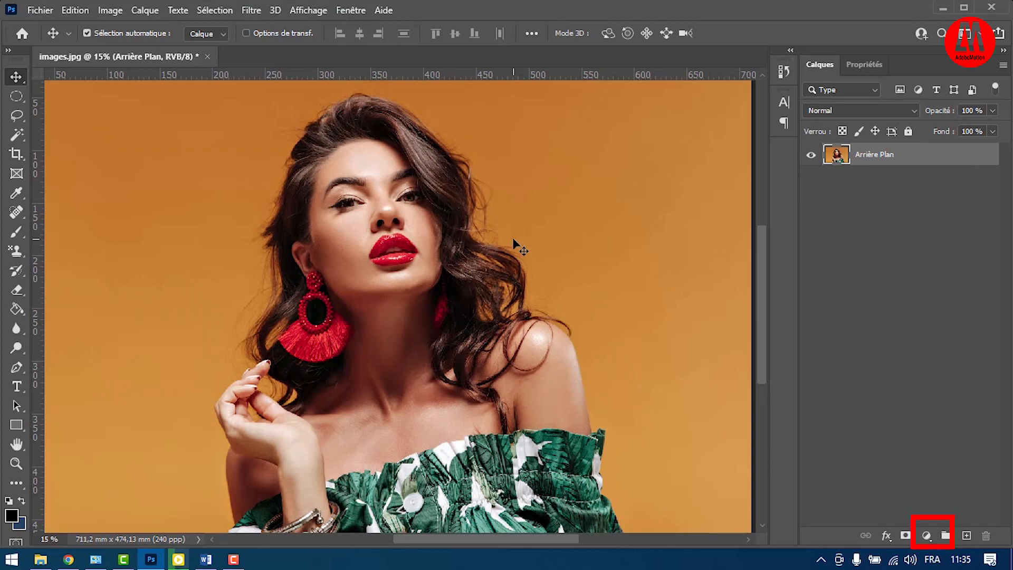
Add a bright red Couleur unie fill layer above the photo and delete it again
left_click(927, 535)
left_click(875, 277)
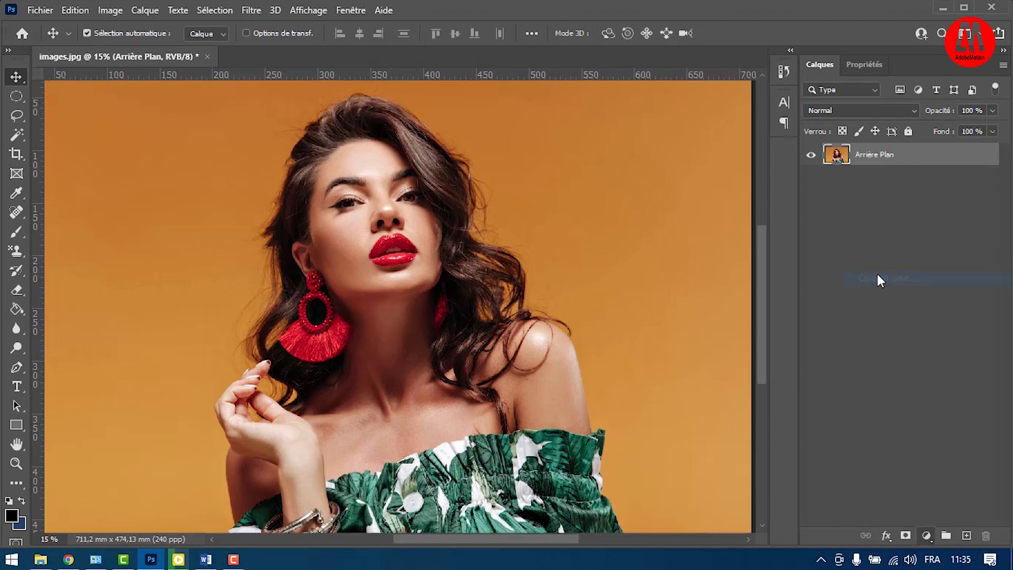
left_click_drag(744, 187, 771, 255)
left_click_drag(799, 292, 924, 125)
left_click(925, 123)
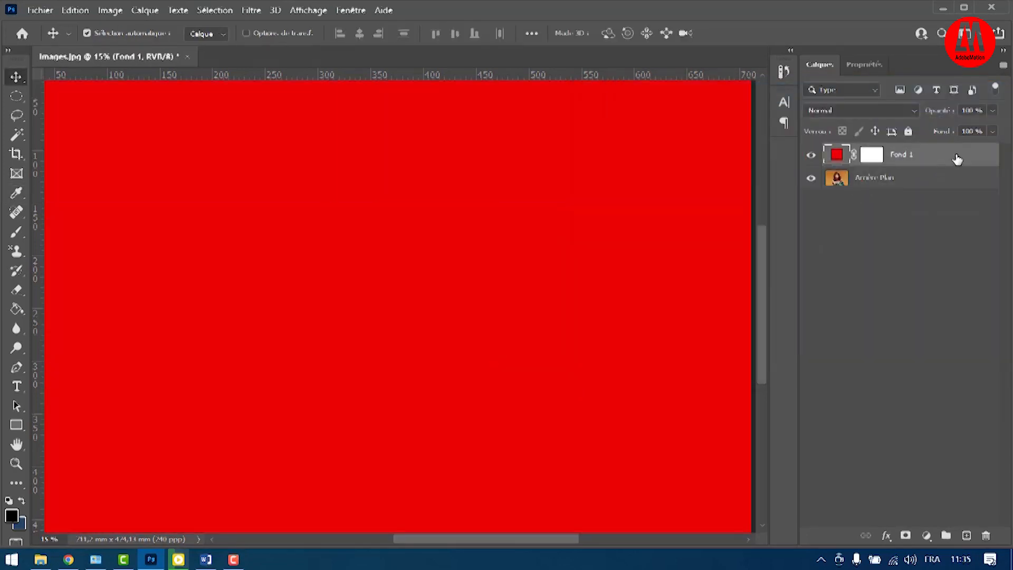
key("Delete")
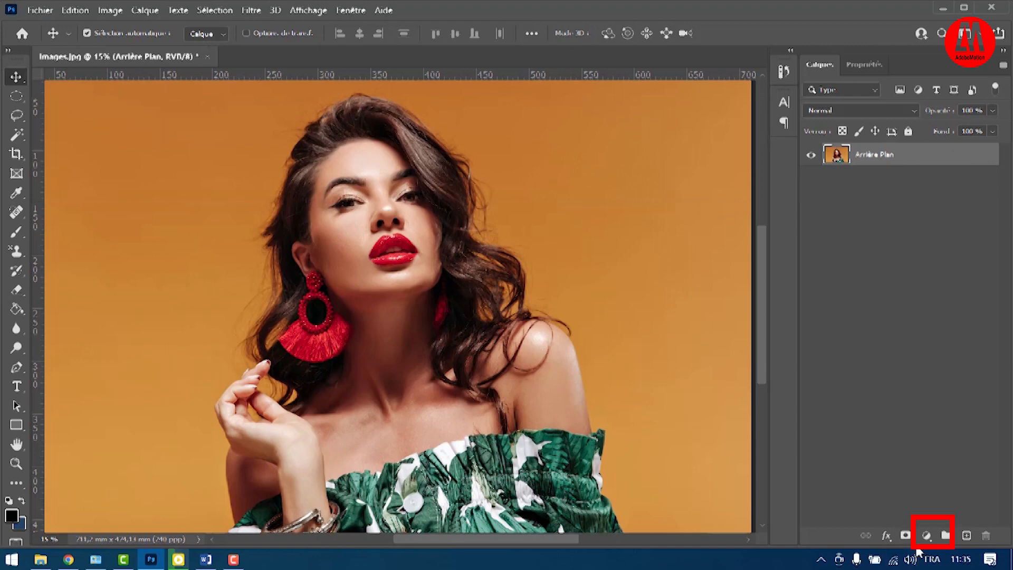
Add a linear black-to-transparent Dégradé fill layer at 90° and 100 % scale above the photo, and delete it again
left_click(926, 535)
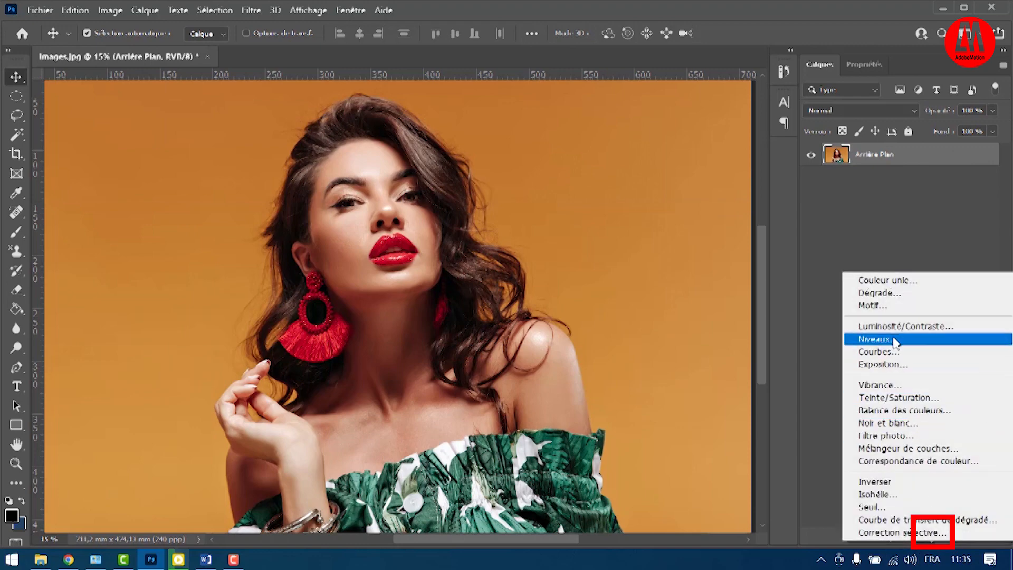
left_click(903, 296)
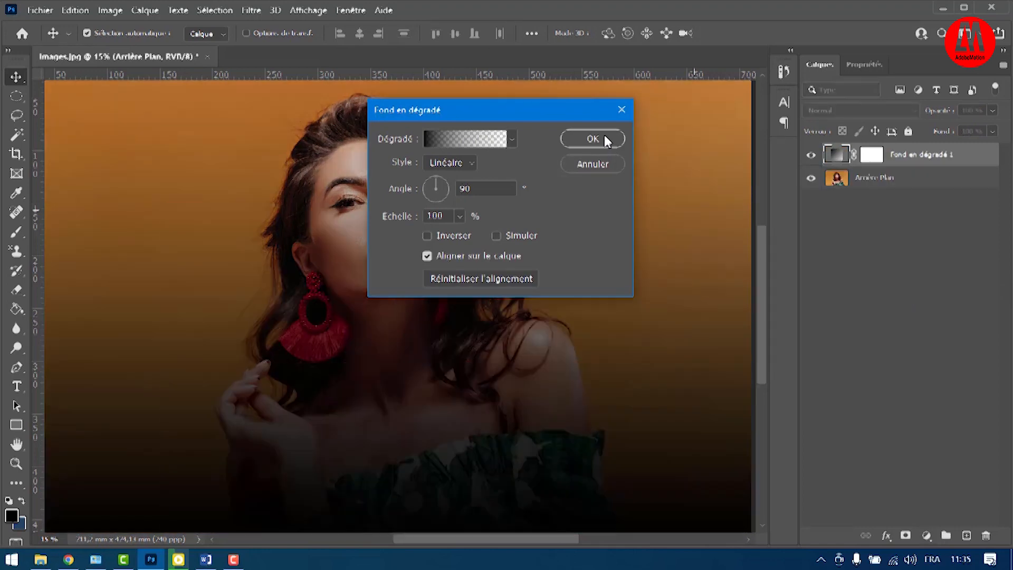
left_click(607, 140)
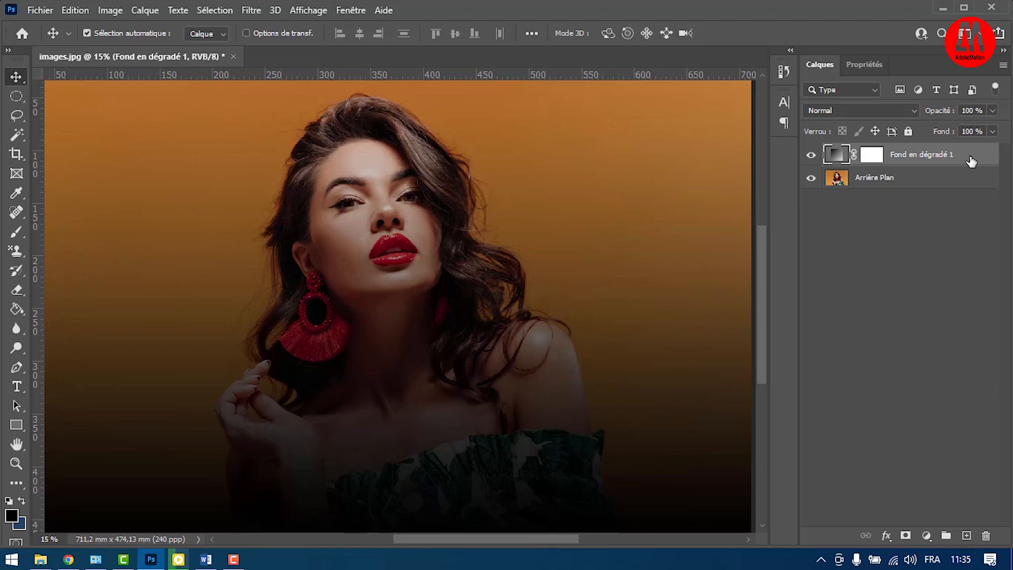
key("Delete")
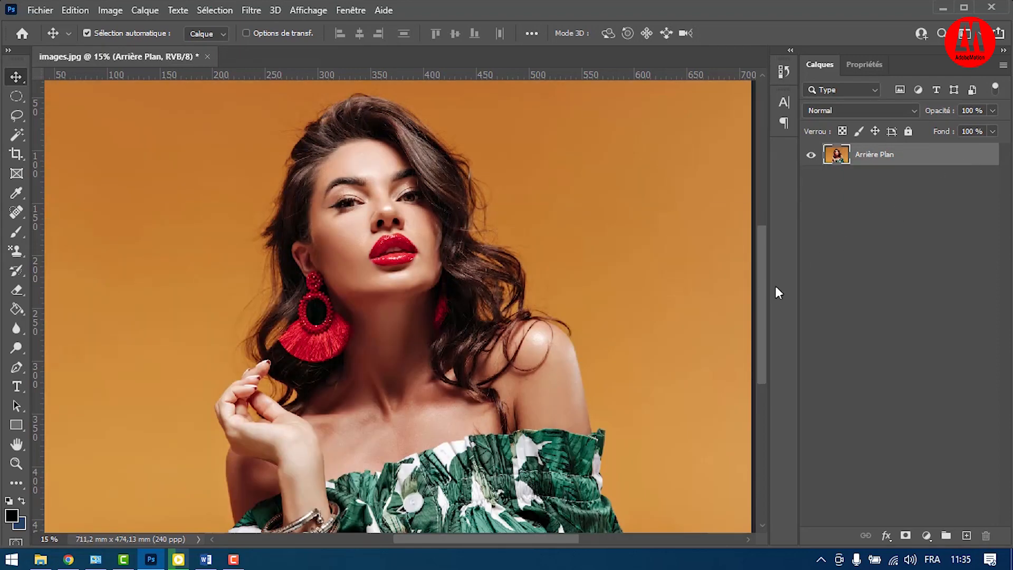
Start a text layer on the orange background beside the hair, clear its placeholder text and discard the layer
left_click(16, 389)
left_click(525, 151)
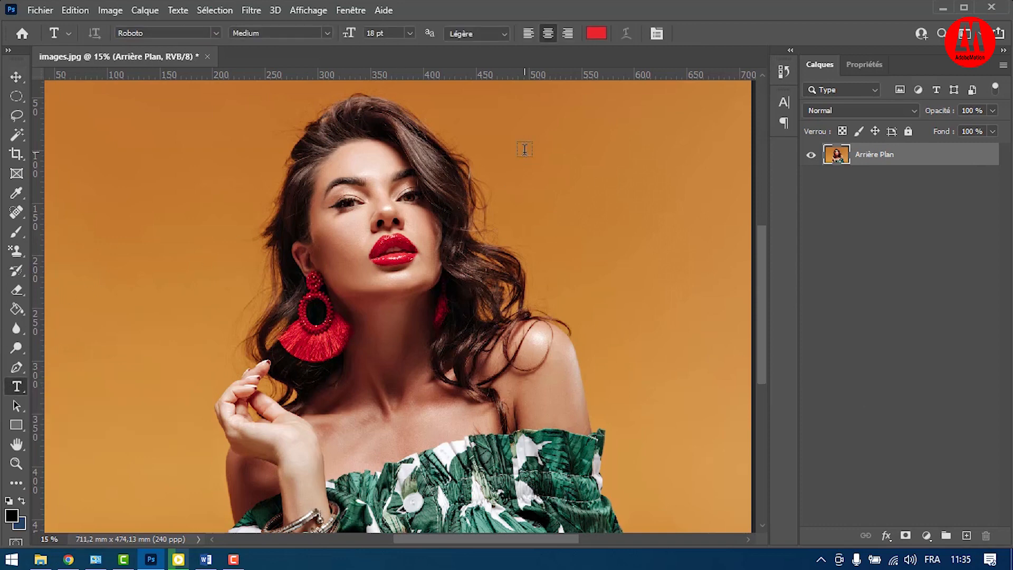
left_click(525, 149)
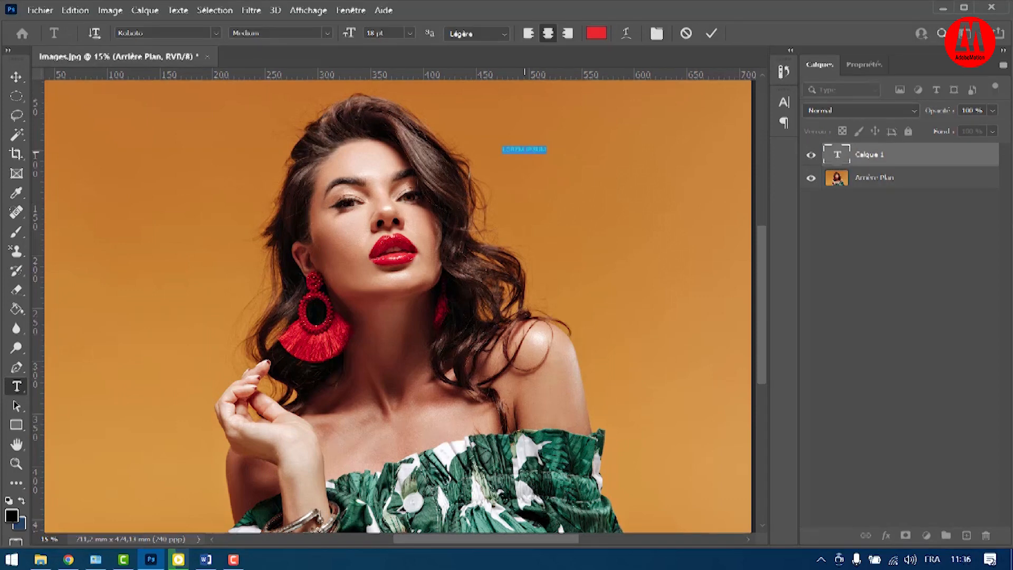
key("BackSpace")
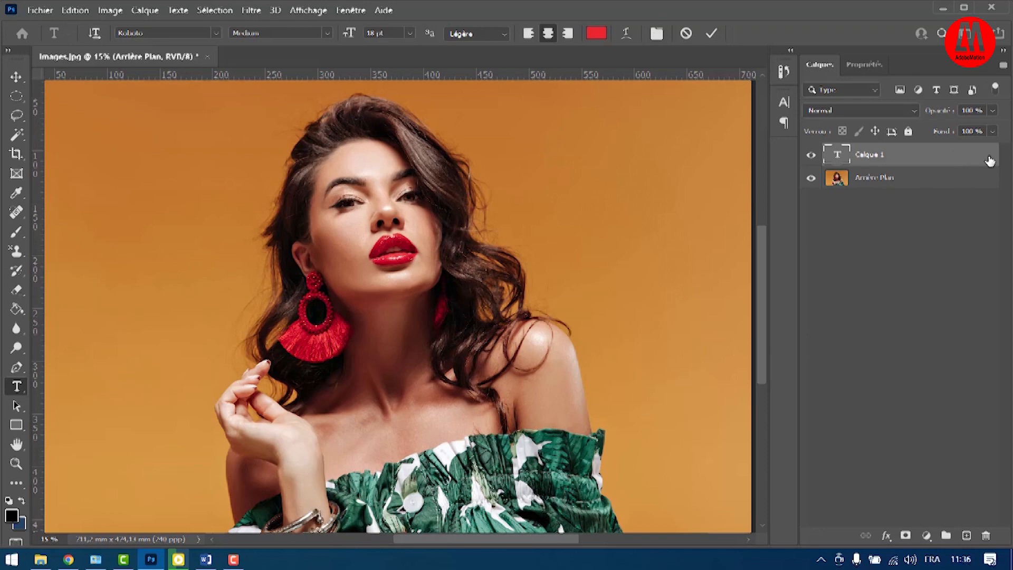
key("Escape")
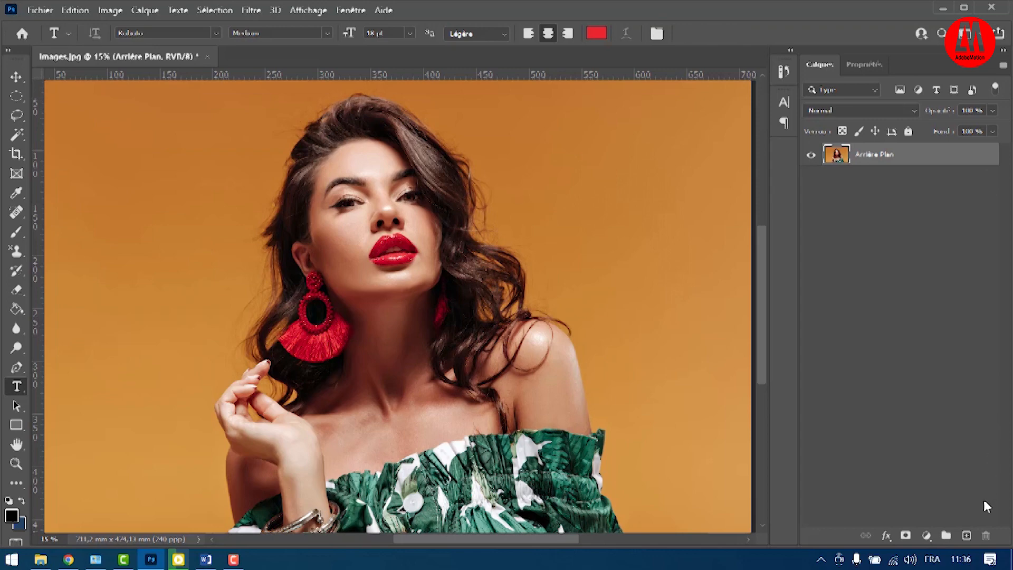
Open the settings for creating a new layer and cancel without adding it
left_click(135, 16)
mouse_move(309, 27)
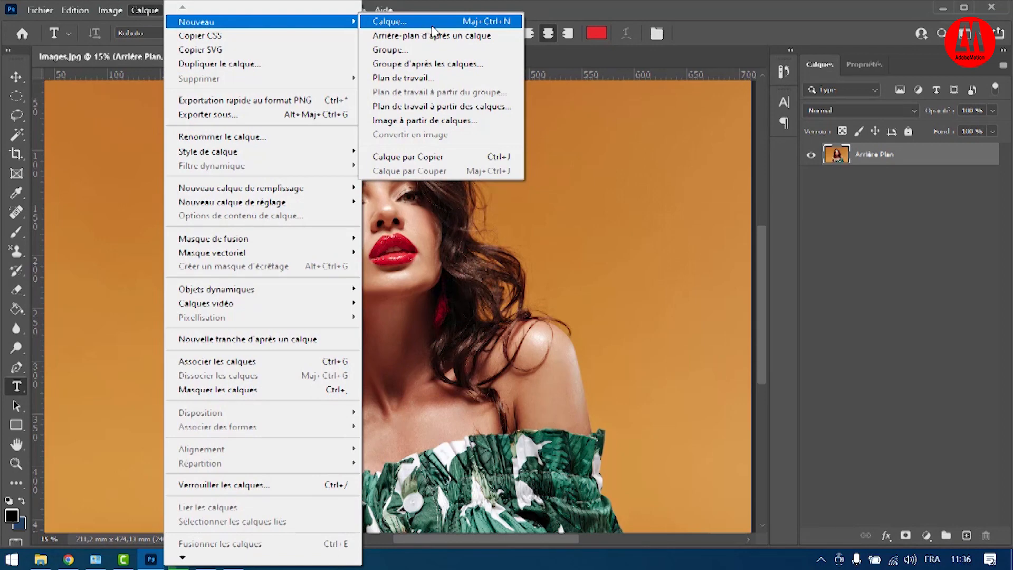
left_click(898, 277)
left_click(898, 278)
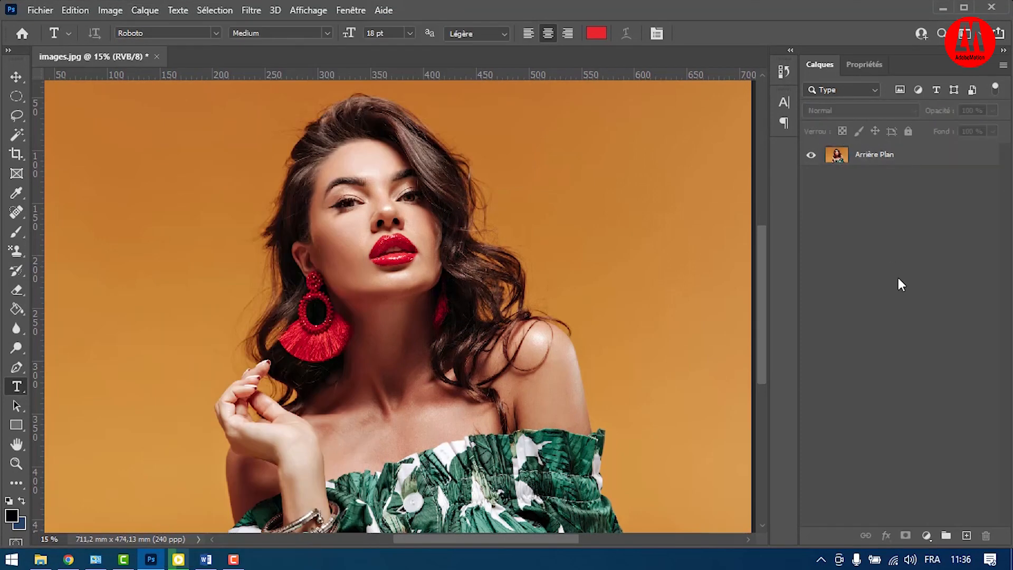
key("ctrl+shift+n")
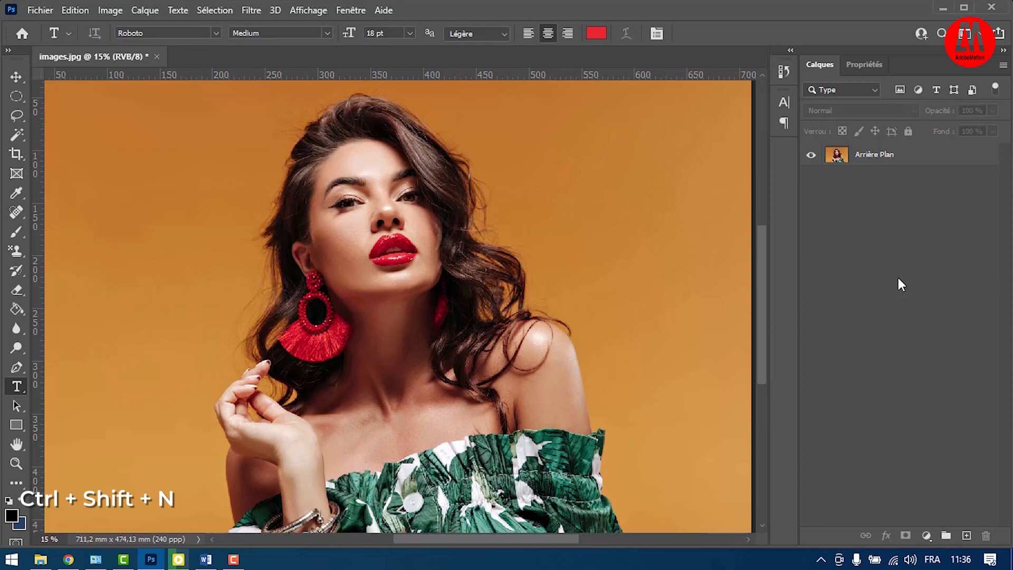
key("ctrl+shift+n")
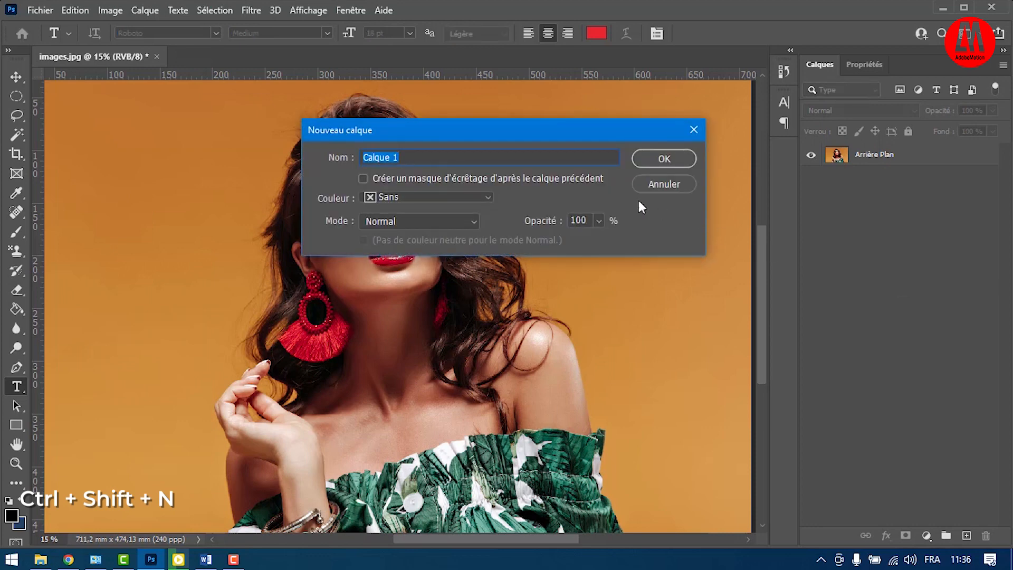
left_click(653, 186)
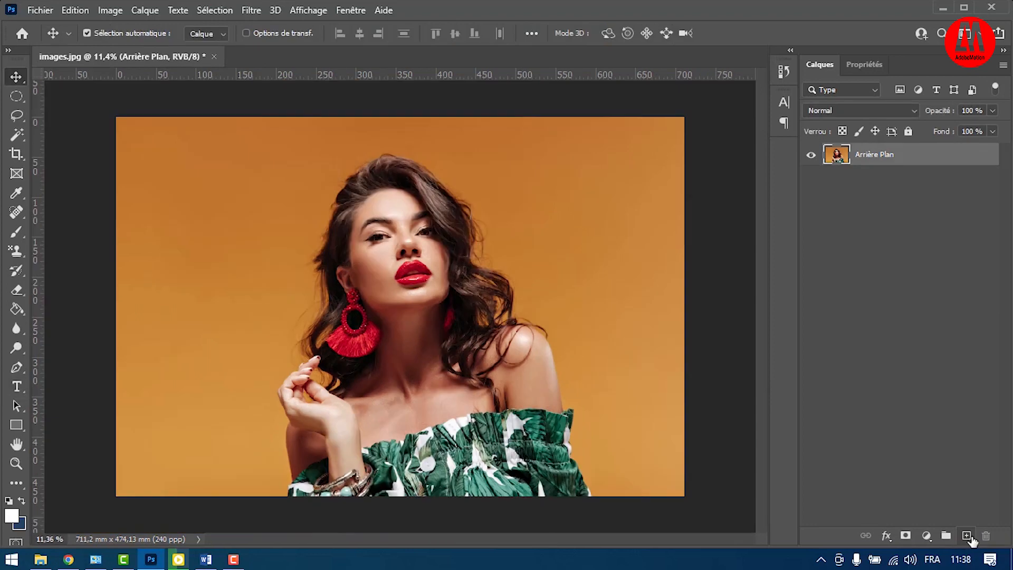
Add an empty layer above the photo and paint a winding white stroke across the portrait with a 360 px Arrondi net brush
left_click(970, 537)
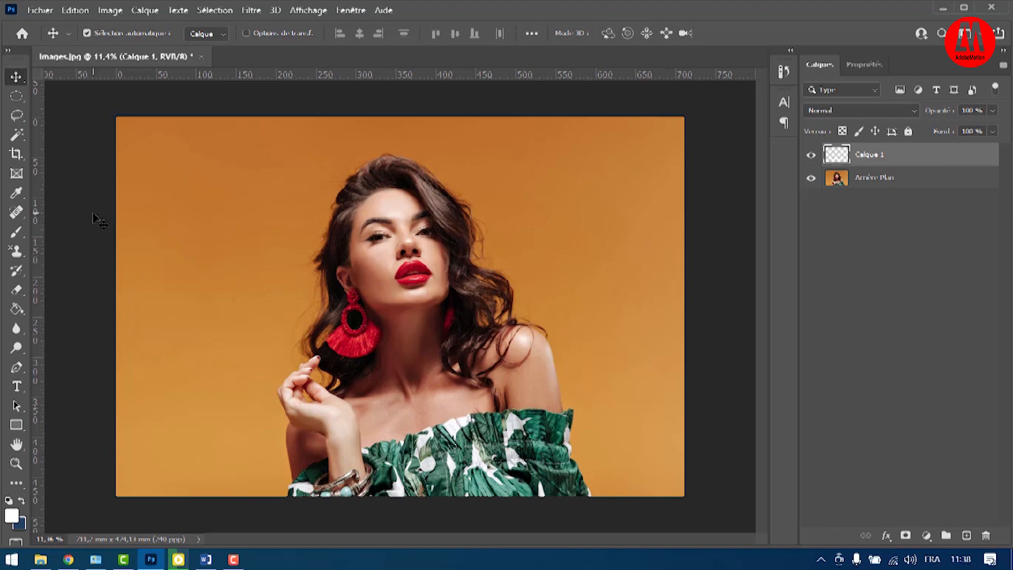
left_click(20, 234)
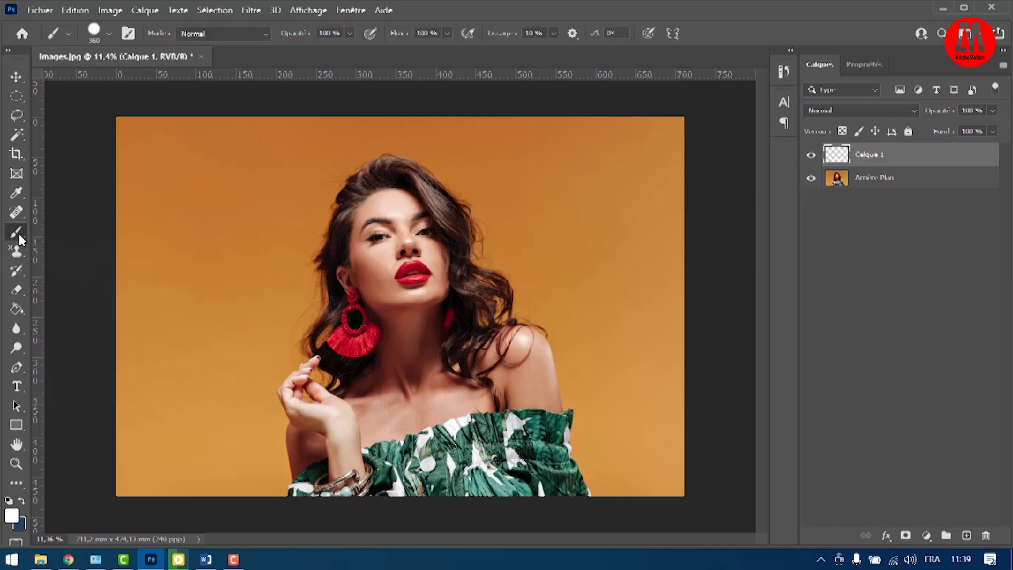
left_click(110, 35)
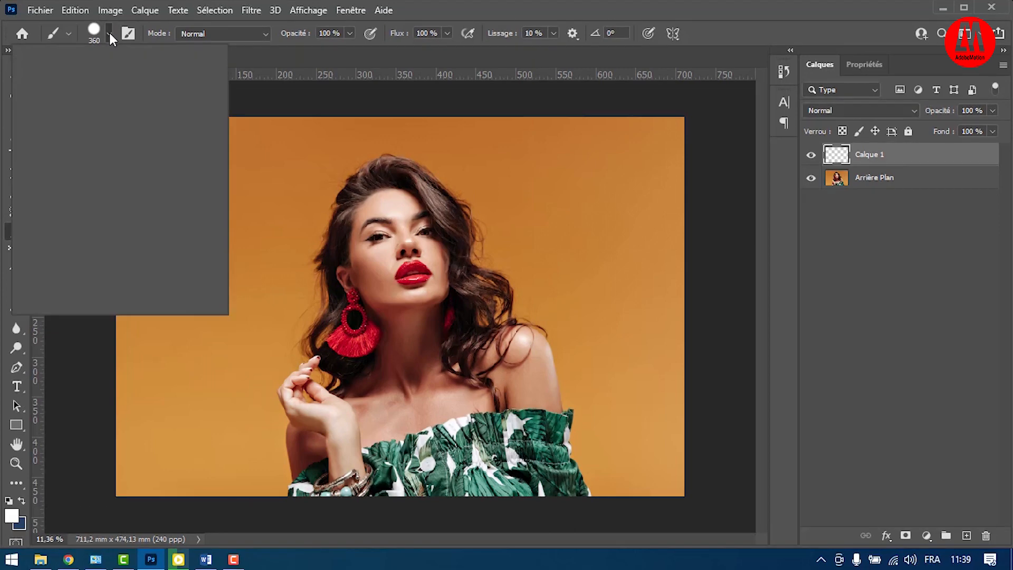
double_click(156, 63)
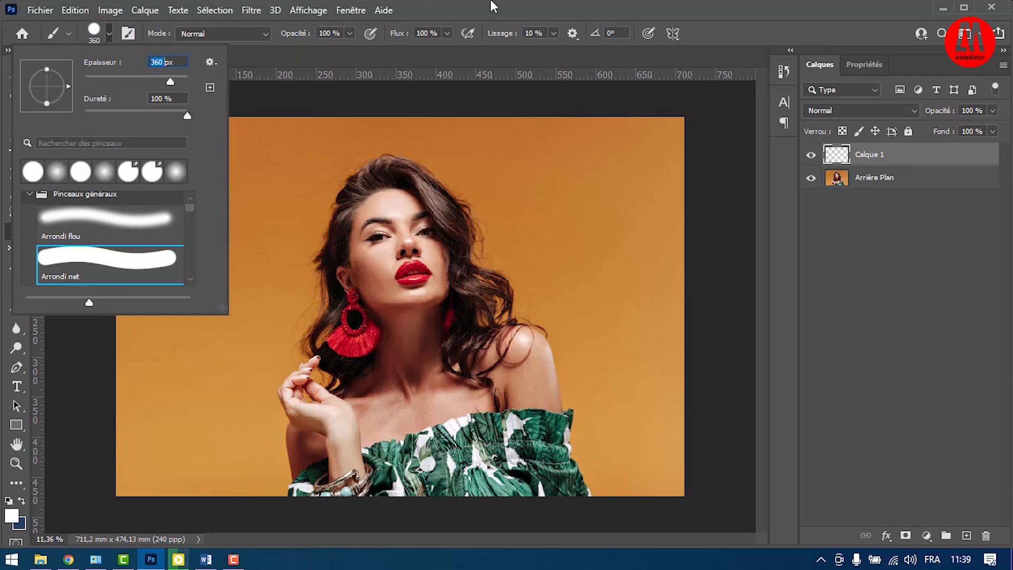
key("Return")
mouse_move(244, 389)
left_mouse_down()
mouse_move(190, 252)
mouse_move(208, 197)
left_mouse_up()
mouse_move(400, 220)
left_mouse_down()
mouse_move(399, 422)
mouse_move(585, 365)
mouse_move(642, 233)
mouse_move(638, 198)
mouse_move(616, 172)
mouse_move(594, 163)
left_mouse_up()
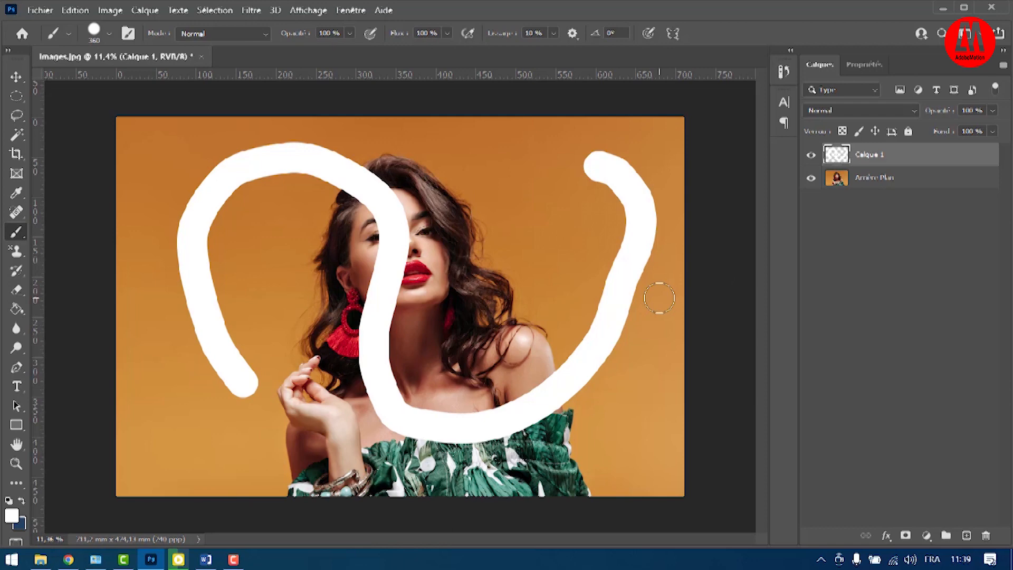
Add another empty layer on top and paint a bright red diagonal brush stroke across the portrait on it
left_click(966, 538)
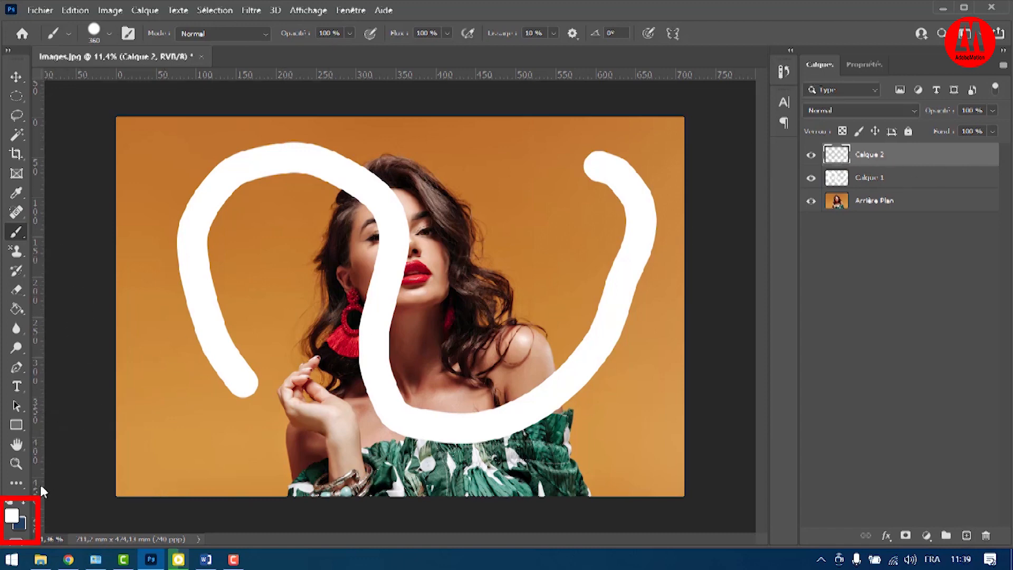
left_click(12, 516)
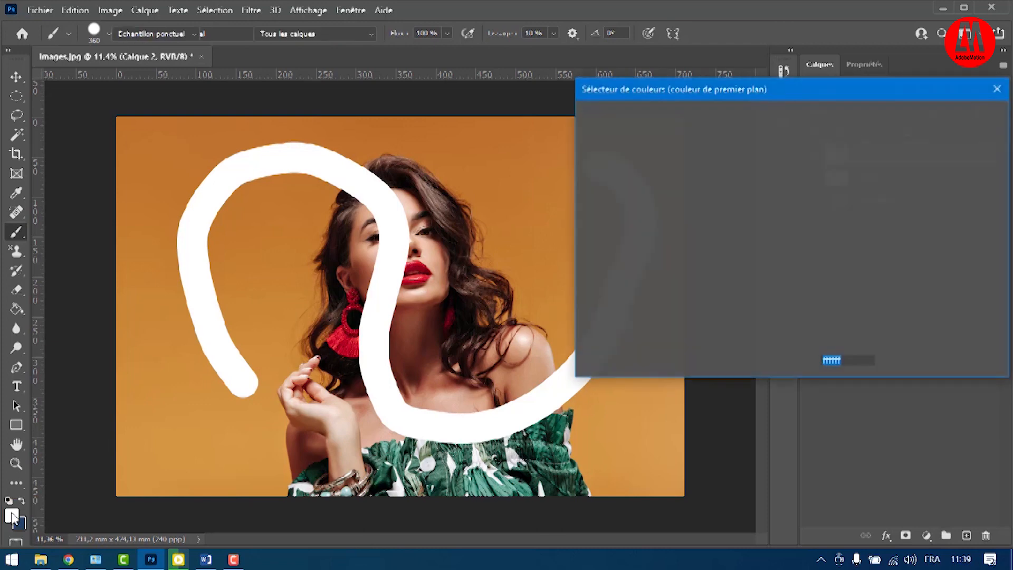
left_click(772, 125)
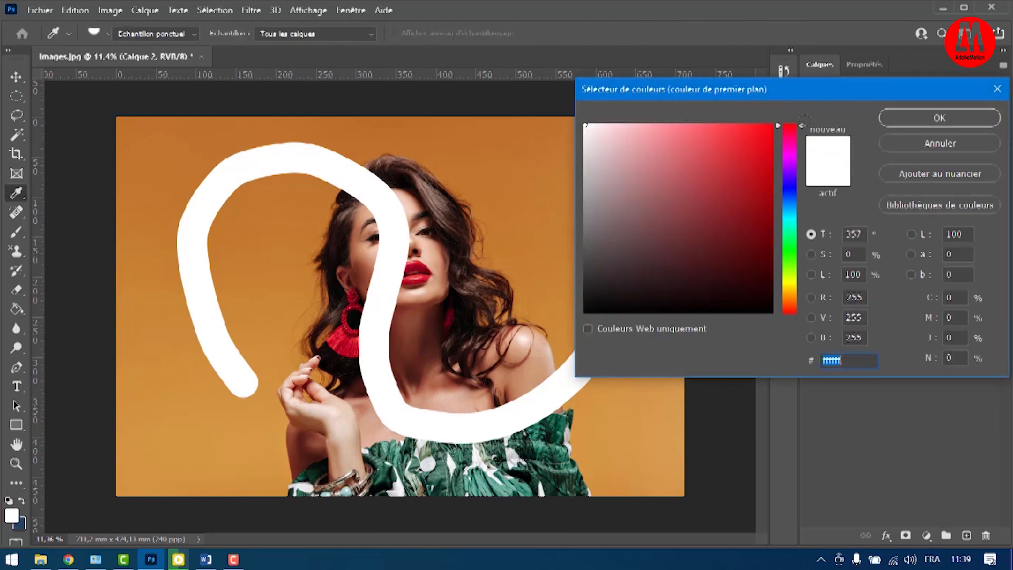
left_click(939, 118)
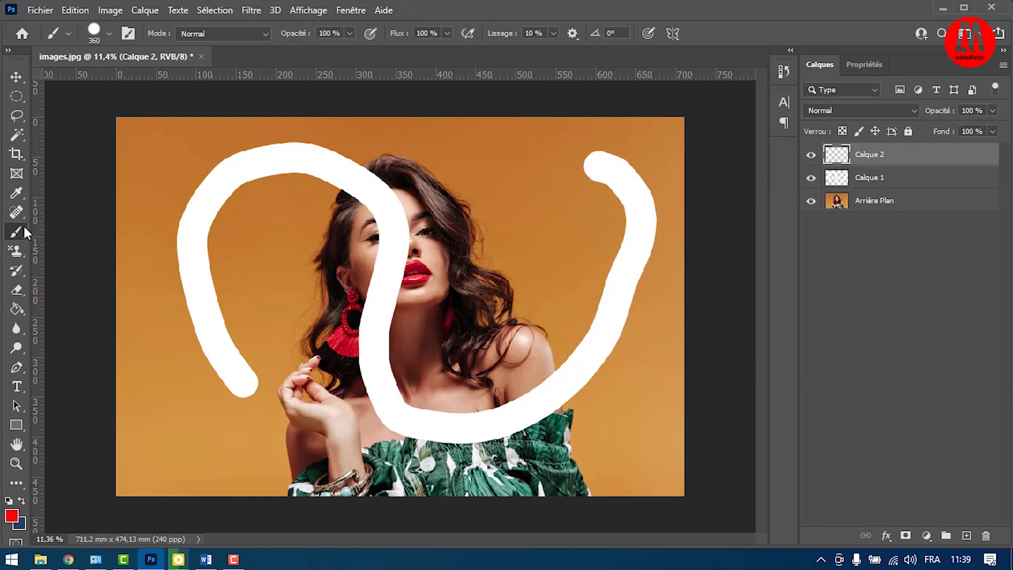
mouse_move(561, 158)
left_mouse_down()
mouse_move(286, 369)
mouse_move(241, 424)
left_mouse_up()
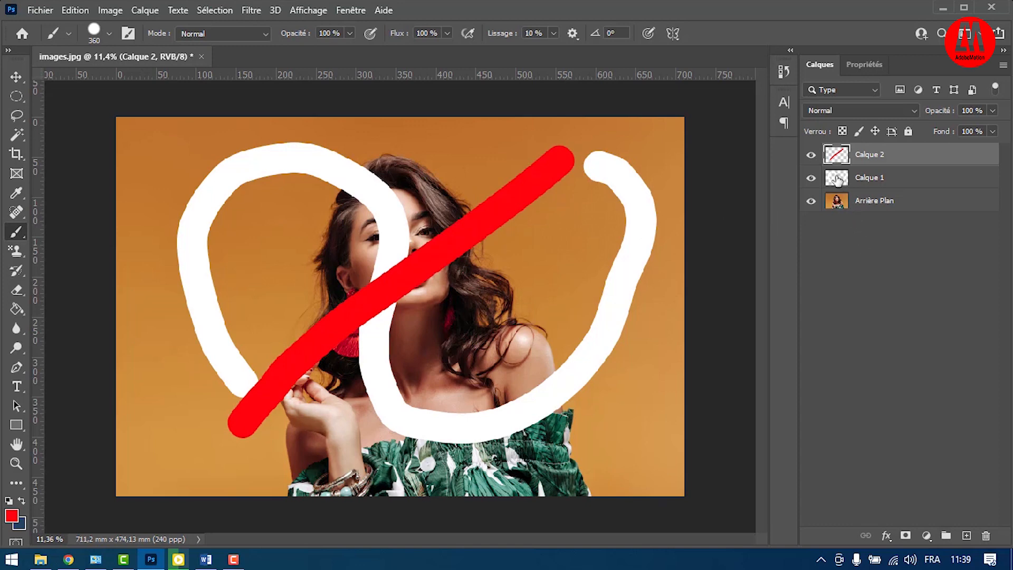
Hide the red and white stroke layers and show both again
left_click(812, 157)
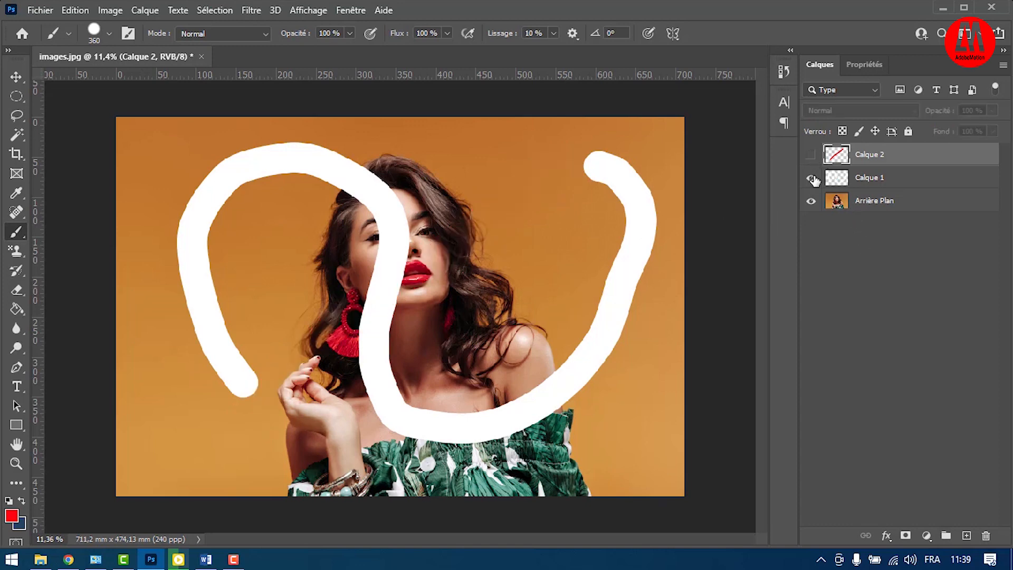
left_click(812, 179)
left_click(812, 155)
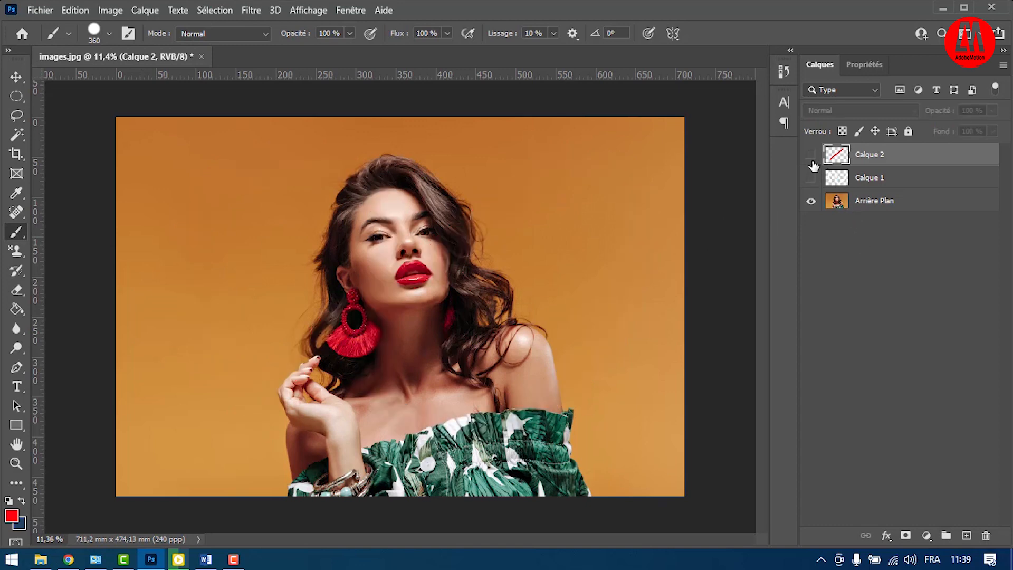
left_click(812, 177)
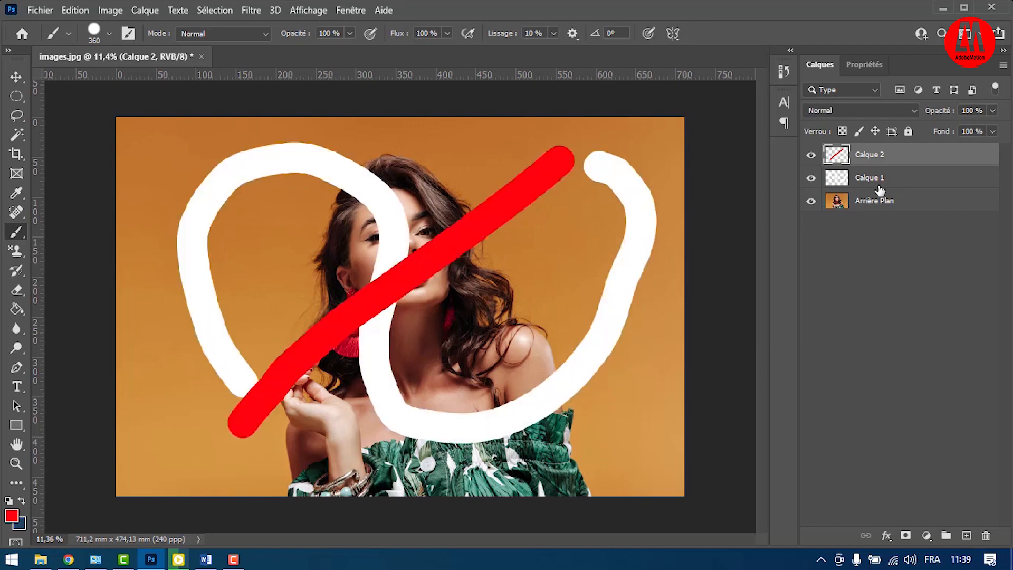
Move the red stroke layer Calque 2 below Calque 1 and back above it
left_click(930, 188)
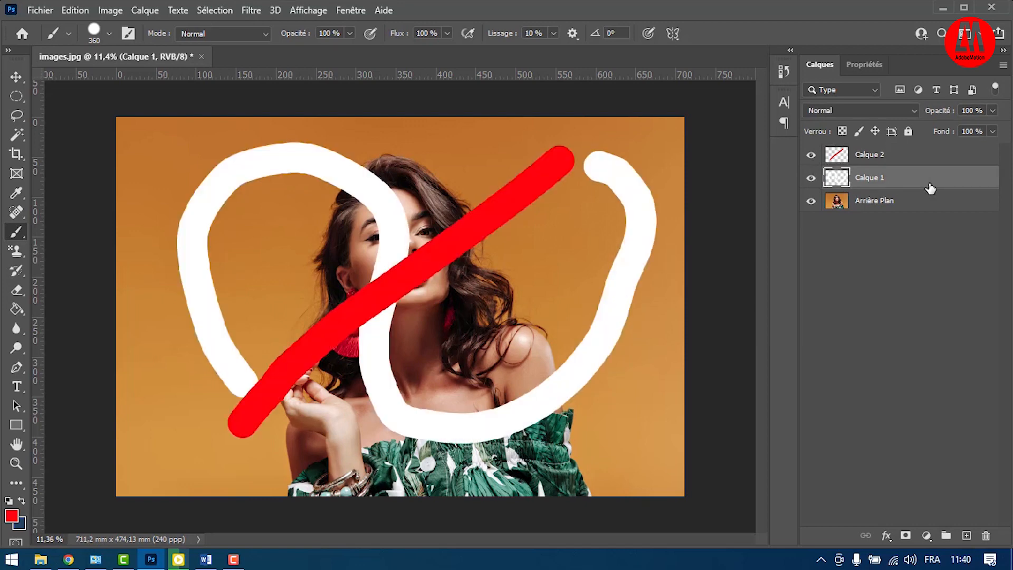
left_click(916, 156)
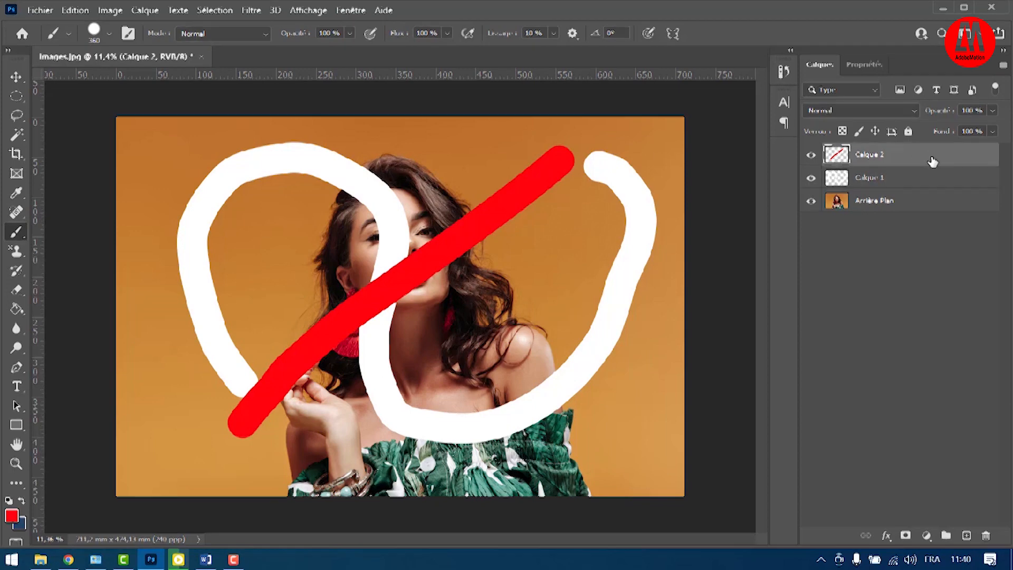
left_click_drag(933, 161, 924, 188)
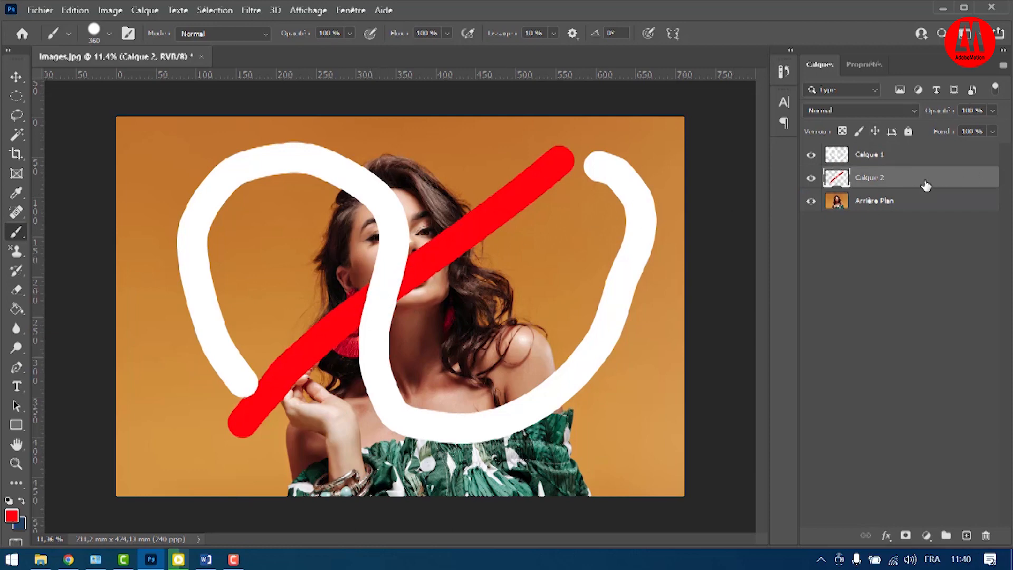
left_click_drag(951, 183, 955, 148)
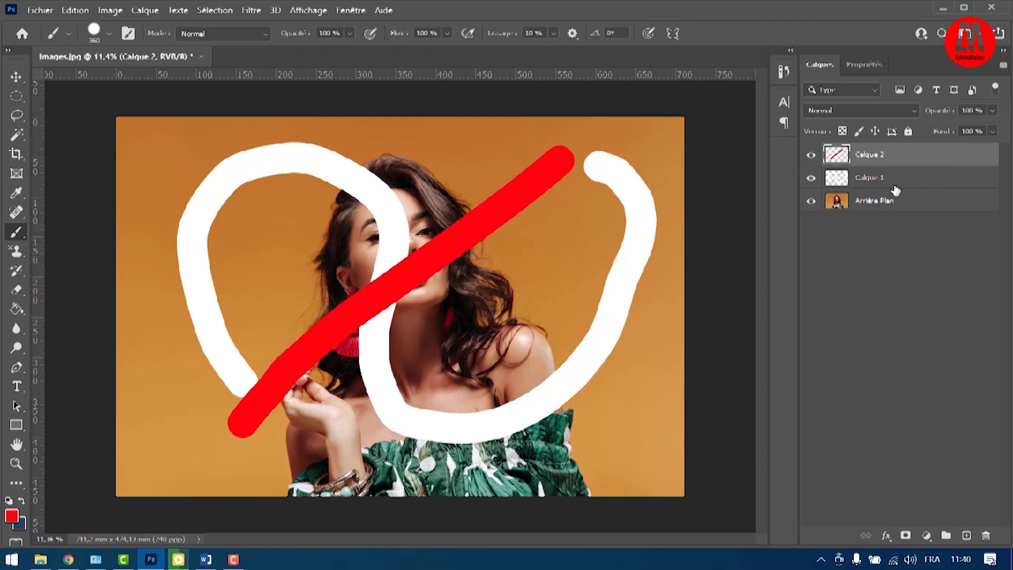
Fade the red stroke on Calque 2 by lowering the layer's opacity, and return it to 100 %
left_click(917, 183)
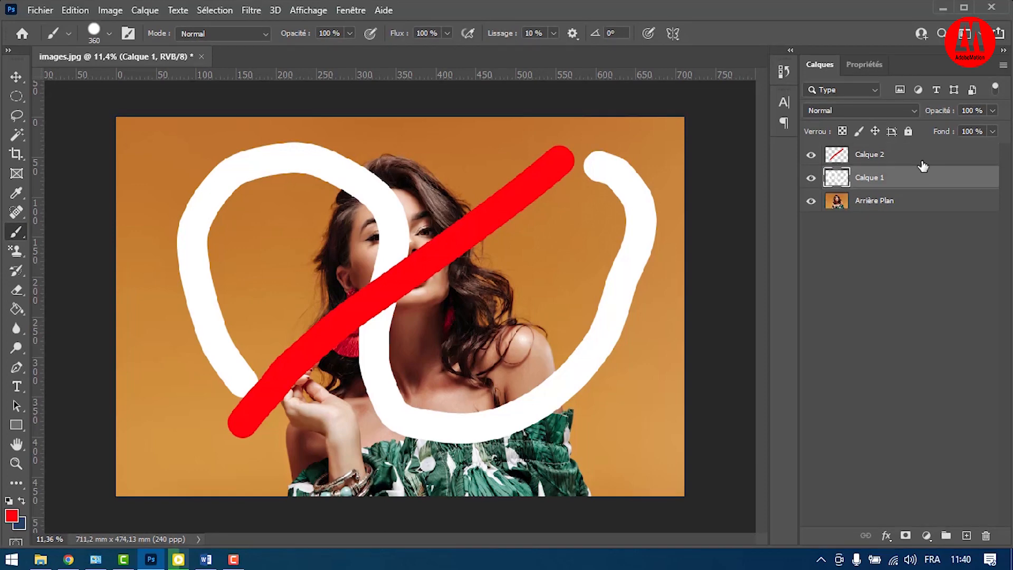
left_click(914, 217)
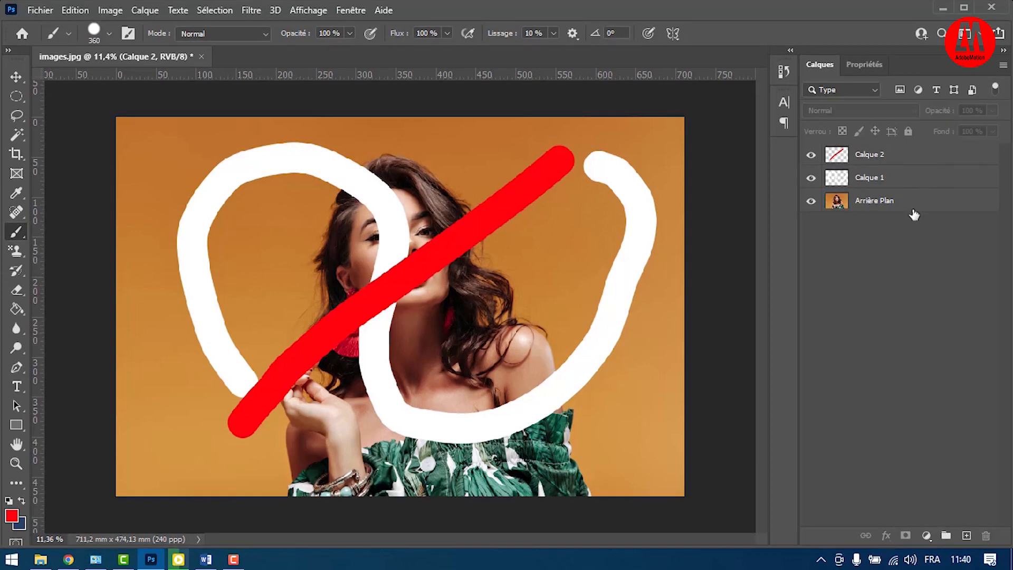
left_click(909, 158)
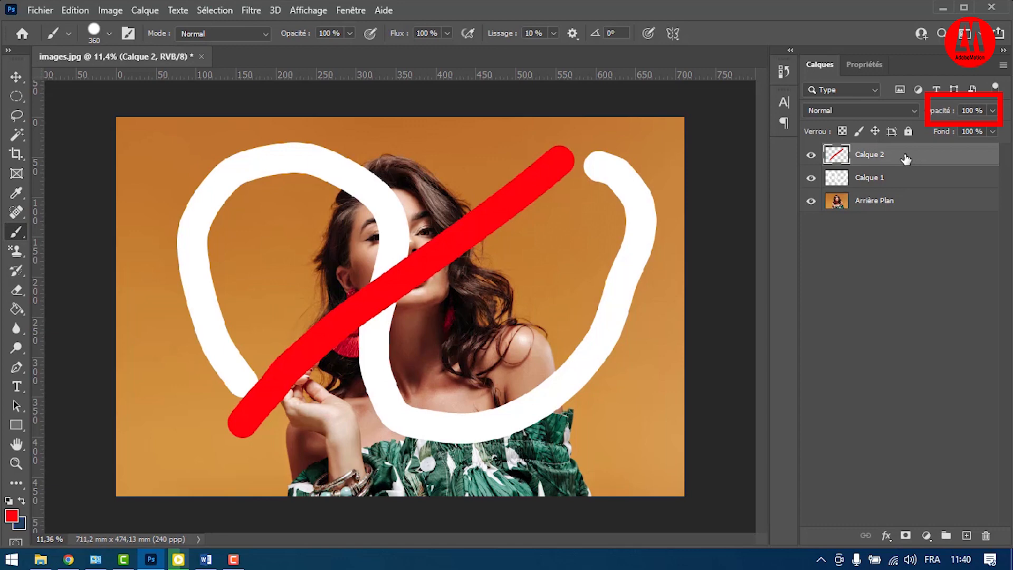
left_click(992, 111)
mouse_move(994, 133)
left_mouse_down()
mouse_move(921, 131)
mouse_move(953, 136)
left_mouse_up()
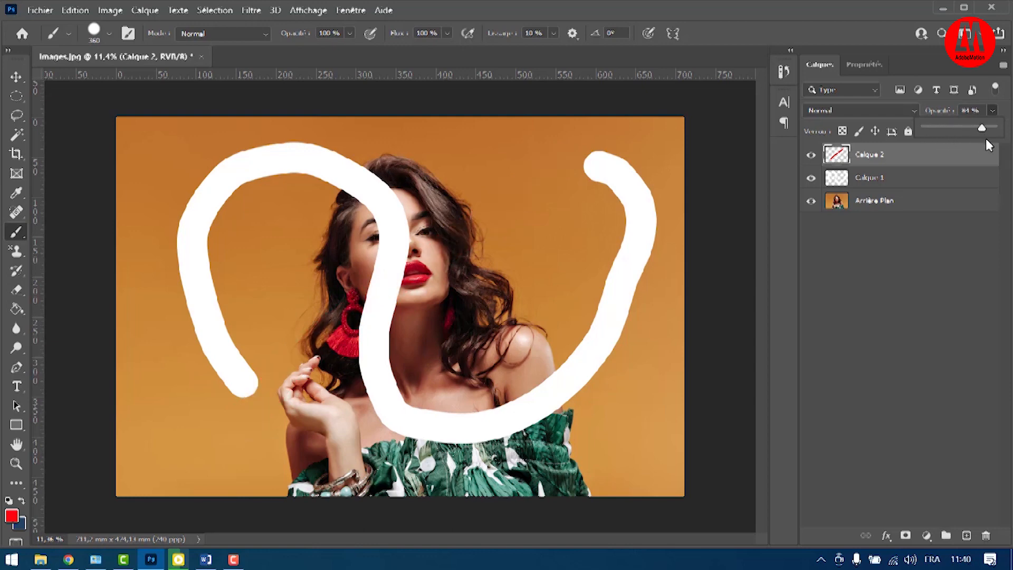
left_click_drag(985, 139, 986, 141)
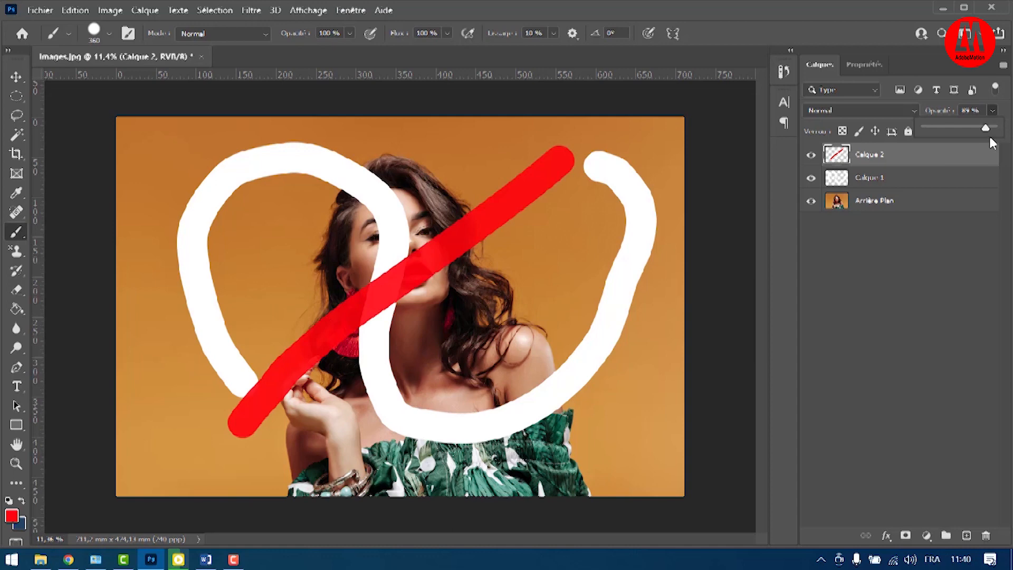
left_click_drag(995, 136, 1001, 135)
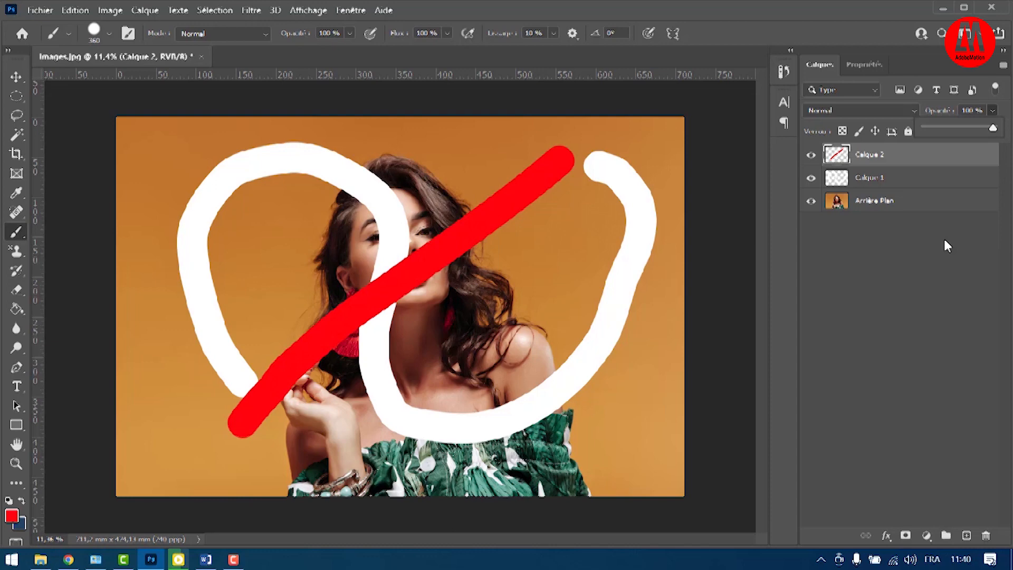
Set the opacity of the red stroke layer Calque 2 to 72 % and leave that layer selected
left_click(974, 128)
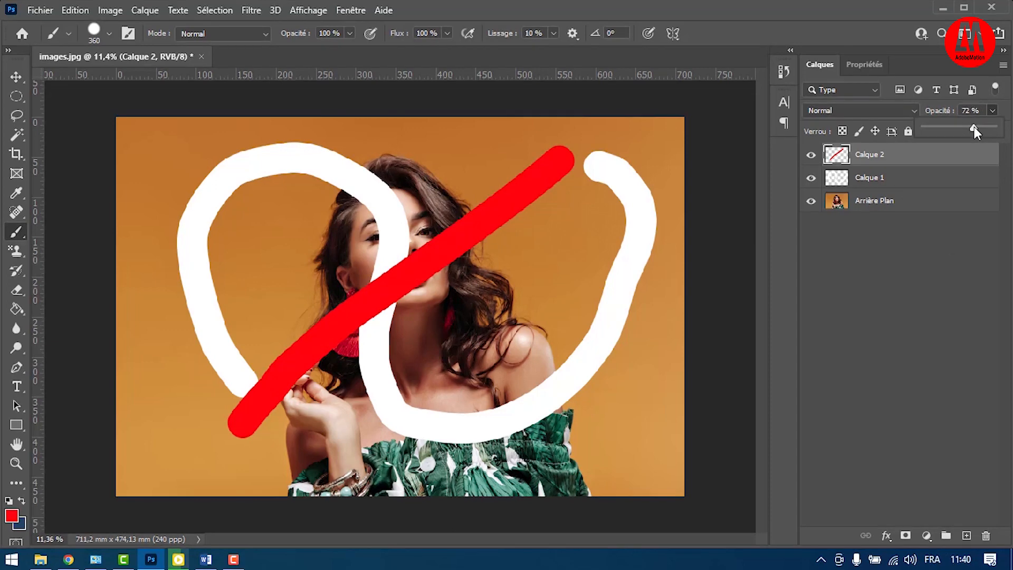
left_click(896, 188)
left_click(896, 188)
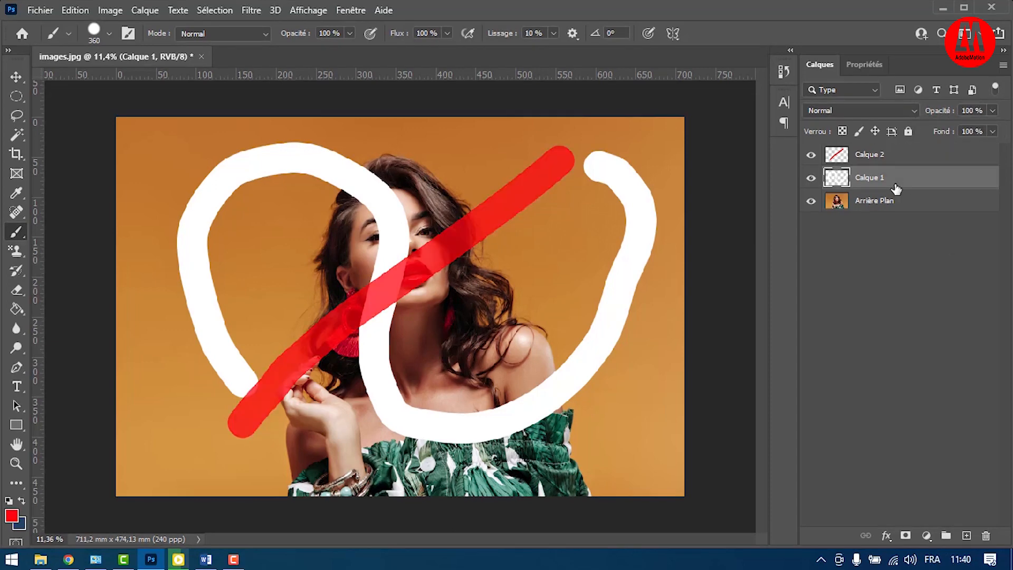
left_click(945, 157)
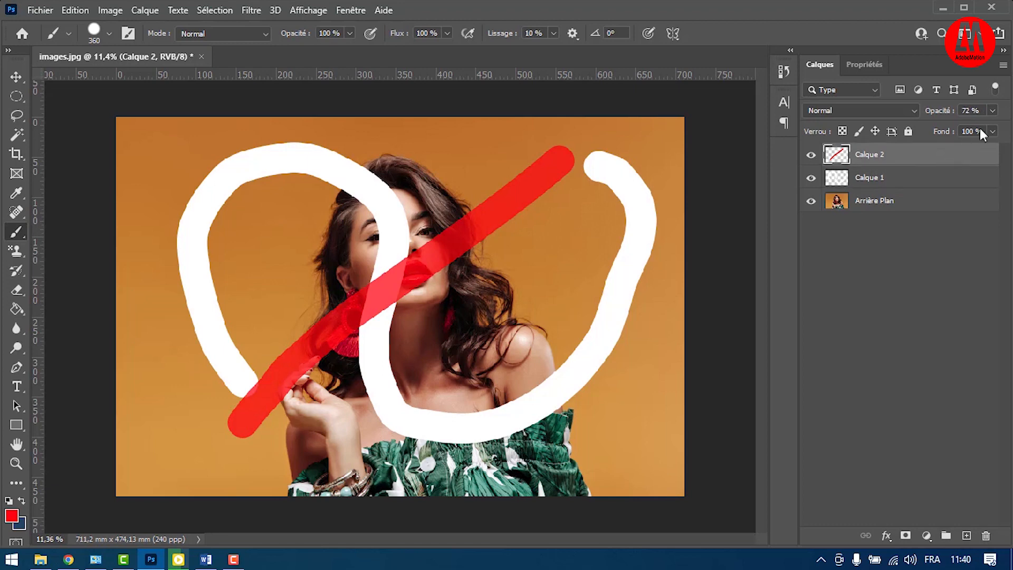
Set the opacity of the red stroke layer Calque 2 back to 100 % and deselect the layer
left_click(993, 111)
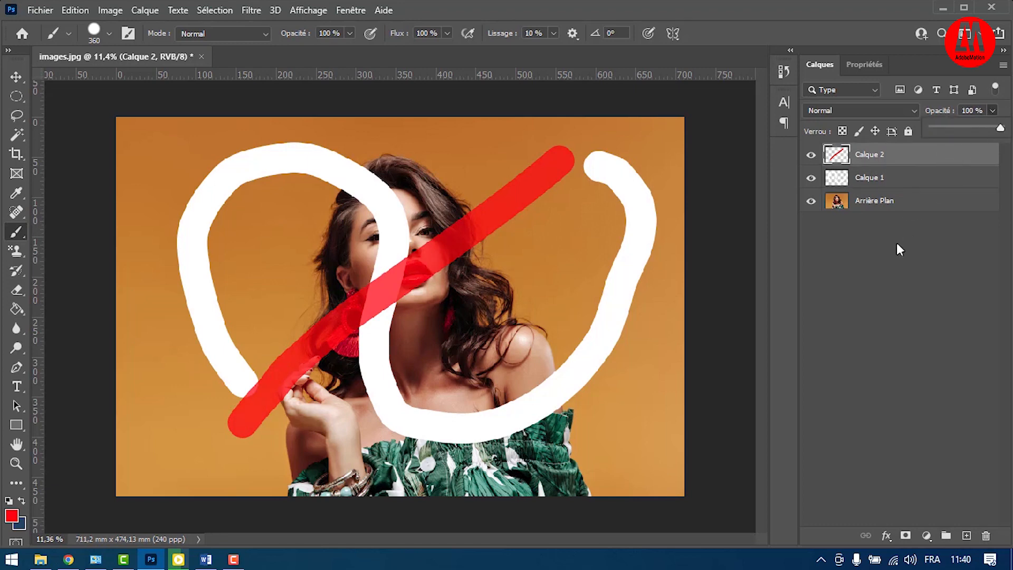
left_click(901, 259)
left_click(901, 259)
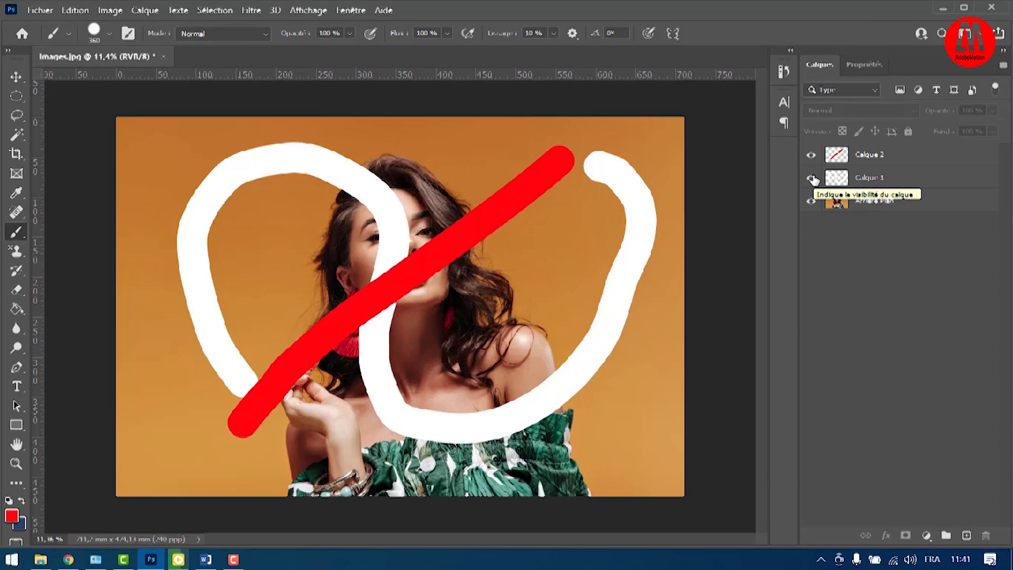
Duplicate the red stroke layer Calque 2 seven times and clear the layer selection
right_click(926, 167)
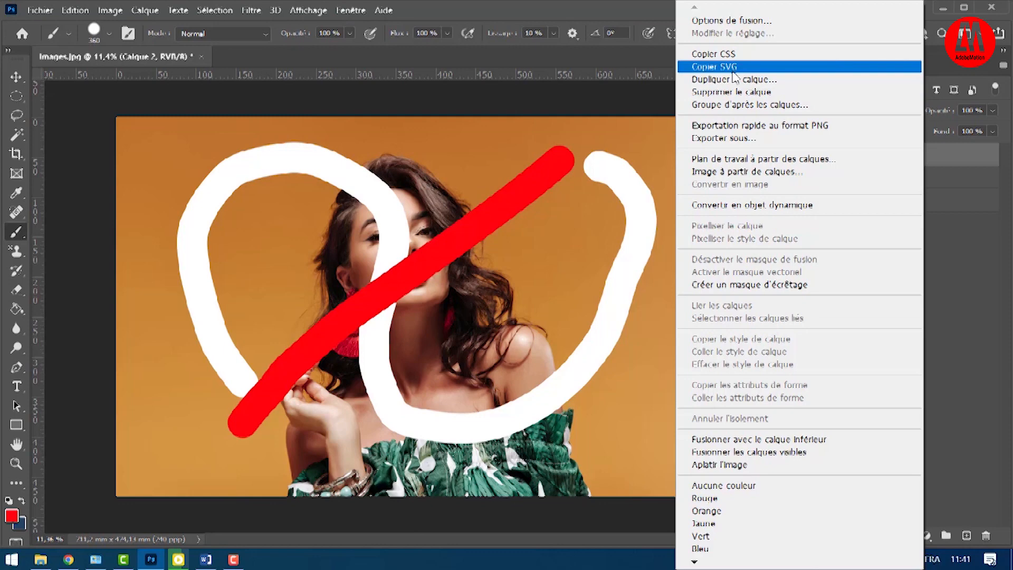
left_click(965, 247)
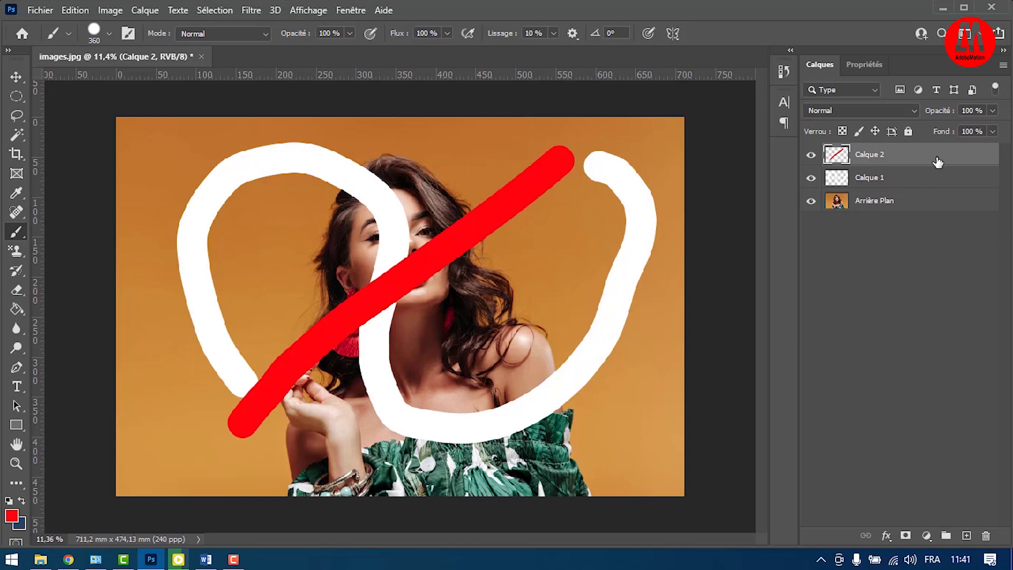
key("ctrl+j")
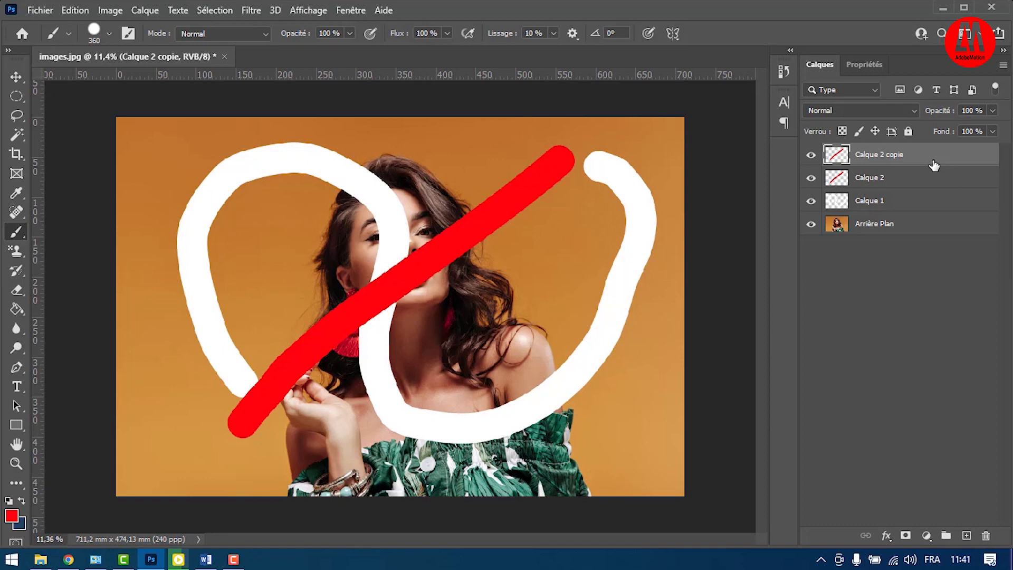
key("j")
key("ctrl+j")
key("ctrl+j")
key("ctrl+j")
key("ctrl+j")
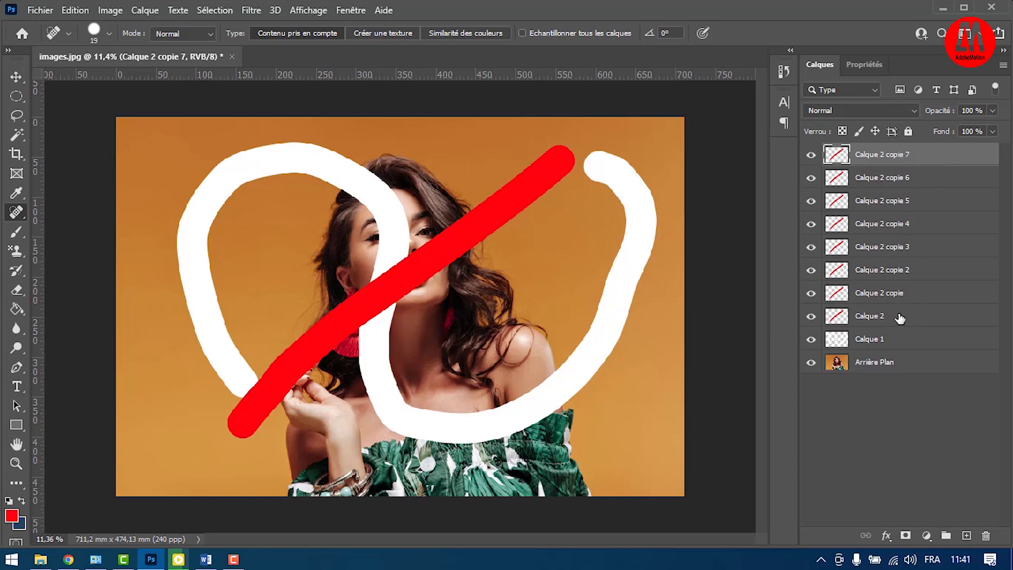
left_click(895, 421)
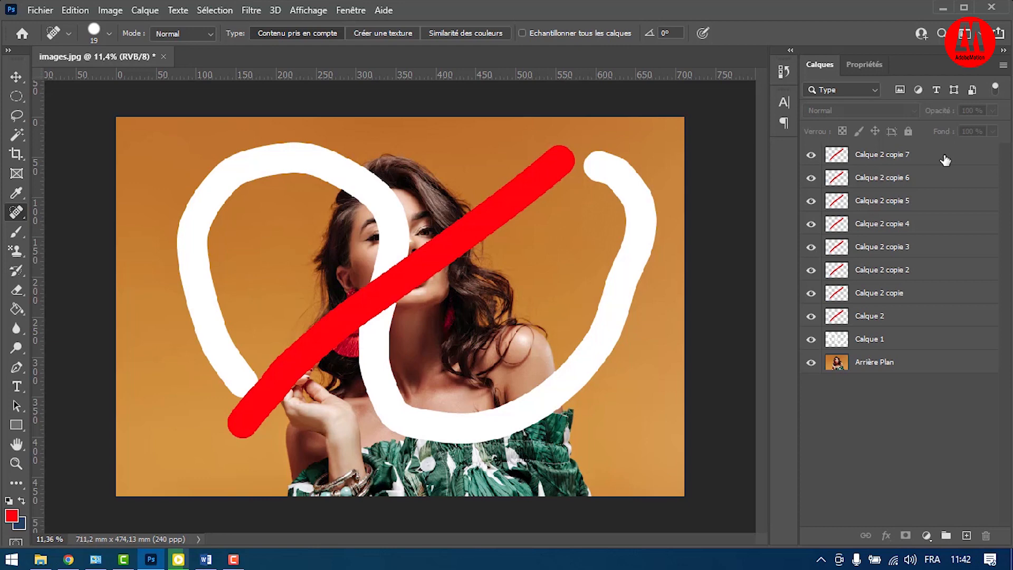
Select all layers from Calque 1 up to Calque 2 copie 7 and put them in a group
left_click(915, 344)
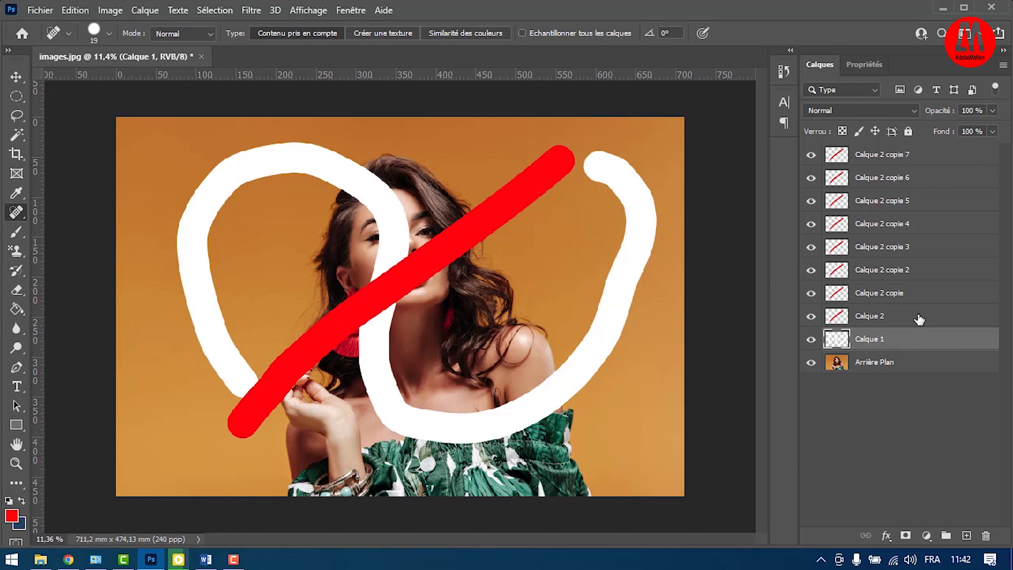
left_click(919, 317, "shift")
left_click(933, 293, "shift")
left_click(933, 270, "shift")
left_click(930, 247, "shift")
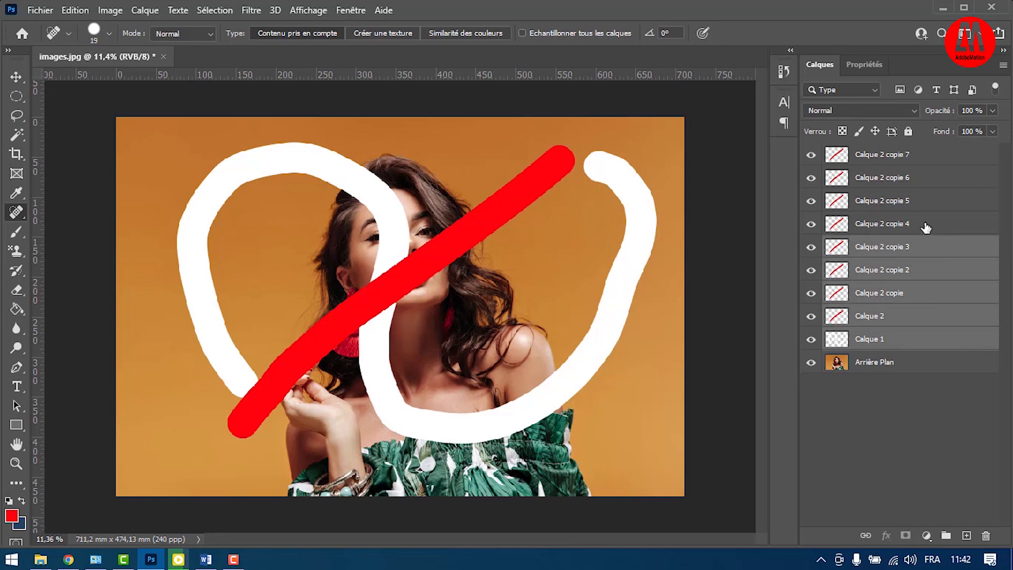
left_click(925, 227, "shift")
left_click(928, 202, "shift")
left_click(932, 180, "shift")
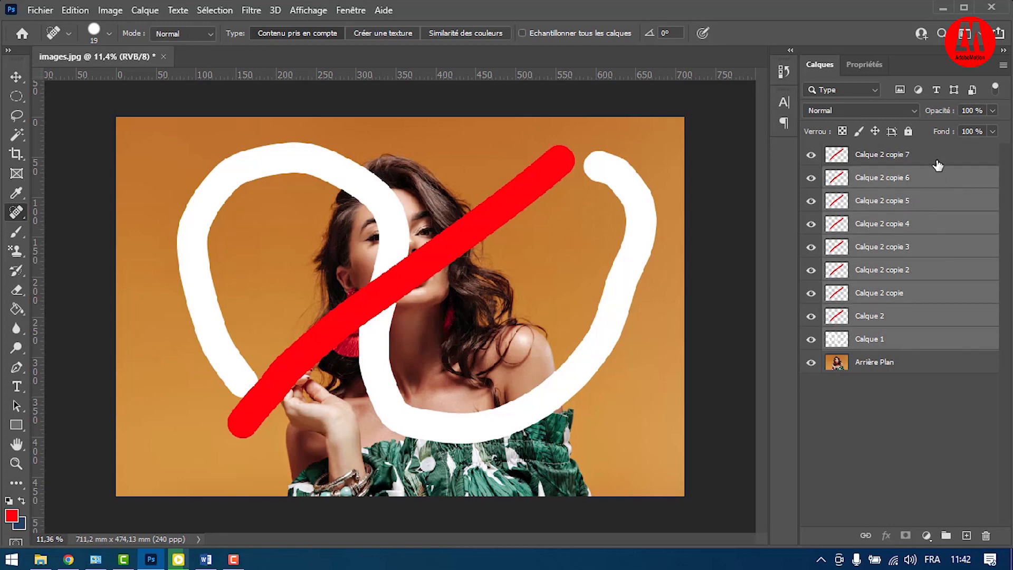
left_click(938, 158, "shift")
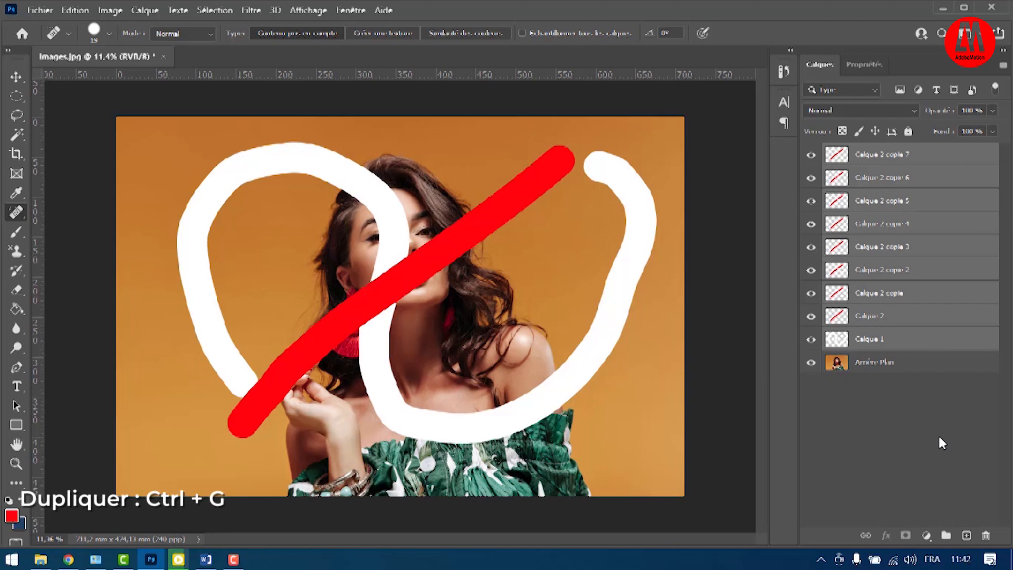
left_click(945, 537)
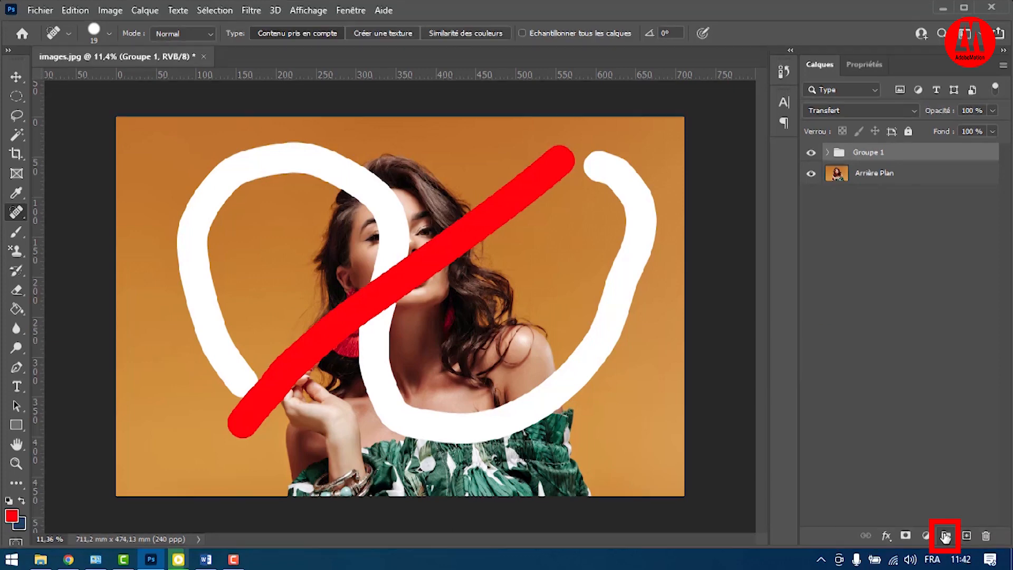
Ungroup the stroke layers and group them again twice, leaving them grouped and nothing selected
key("ctrl+shift+g")
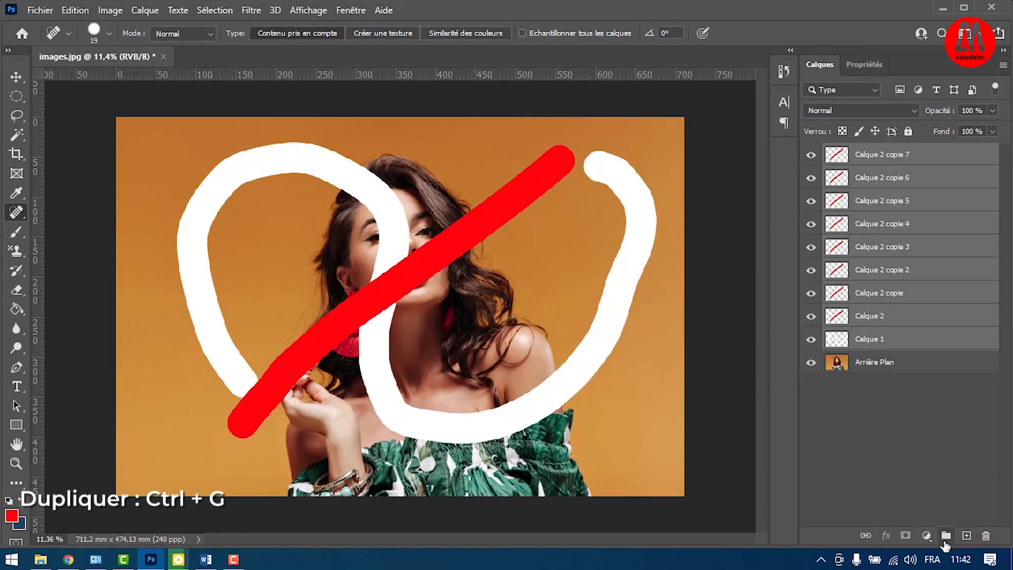
key("ctrl+g")
key("ctrl+shift+g")
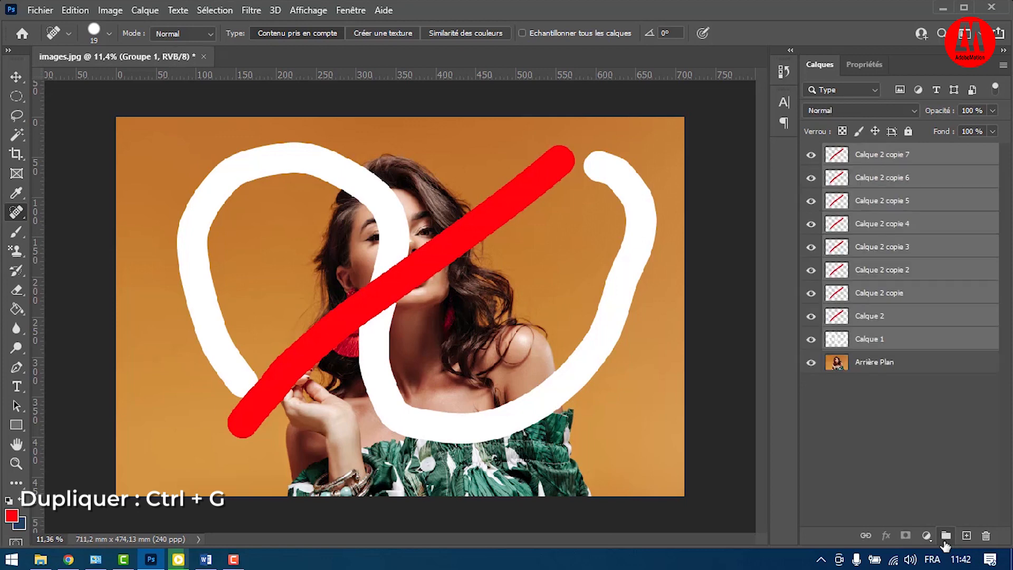
key("ctrl+g")
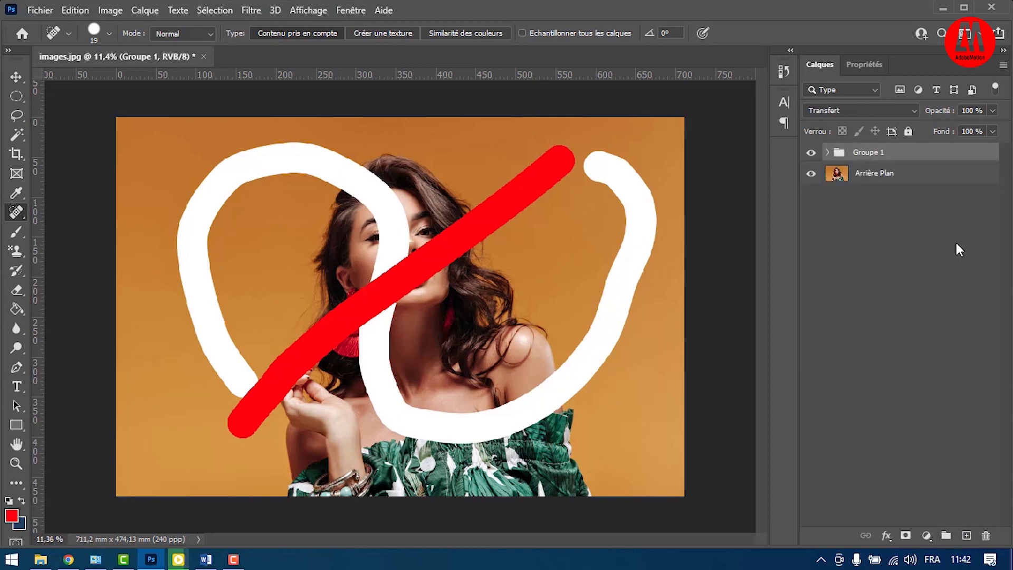
left_click(928, 273)
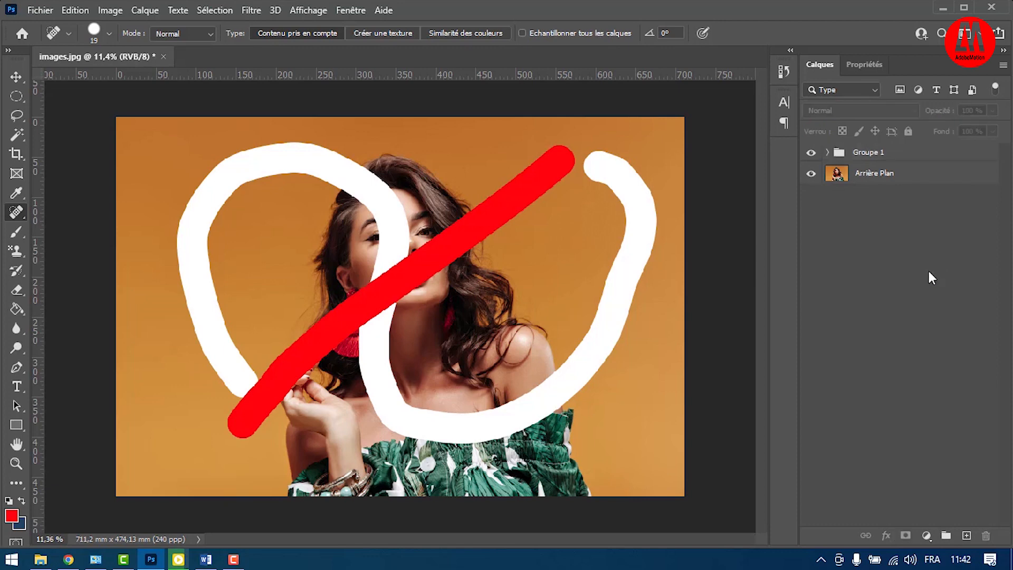
Expand Groupe 1, fade all its strokes by lowering the group's opacity, and return it to 100 %
left_click(827, 154)
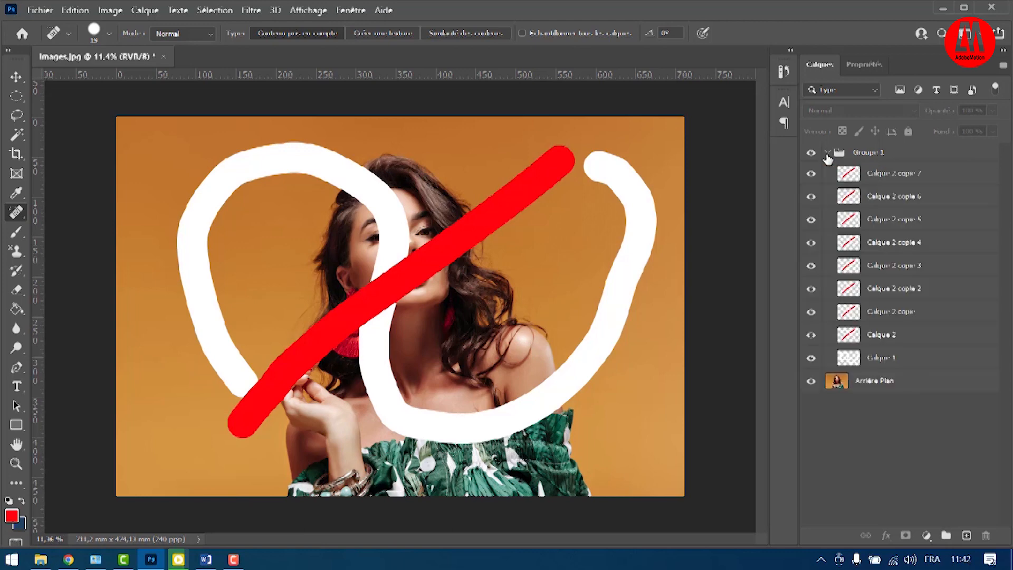
left_click(877, 154)
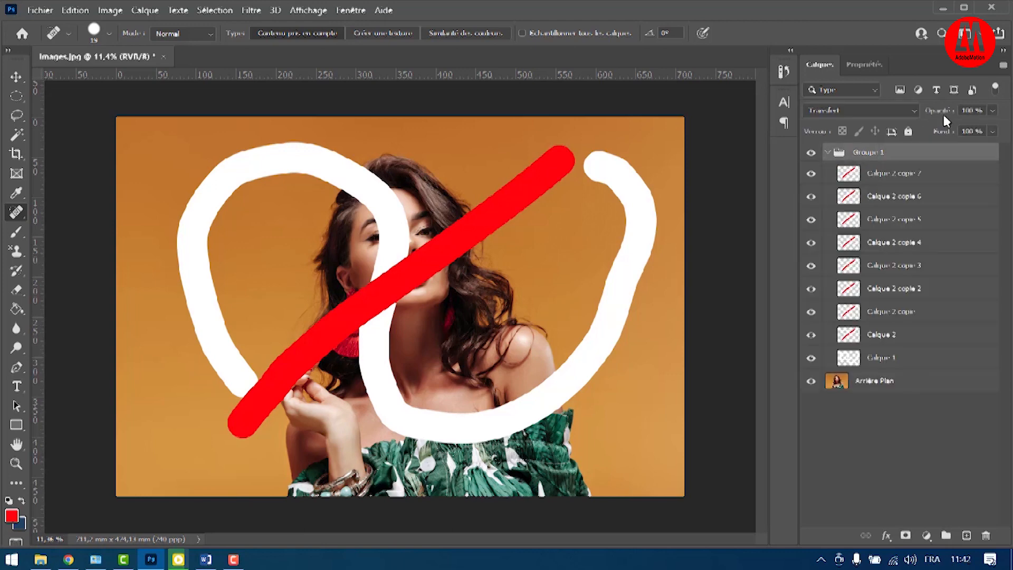
left_click_drag(994, 117, 960, 130)
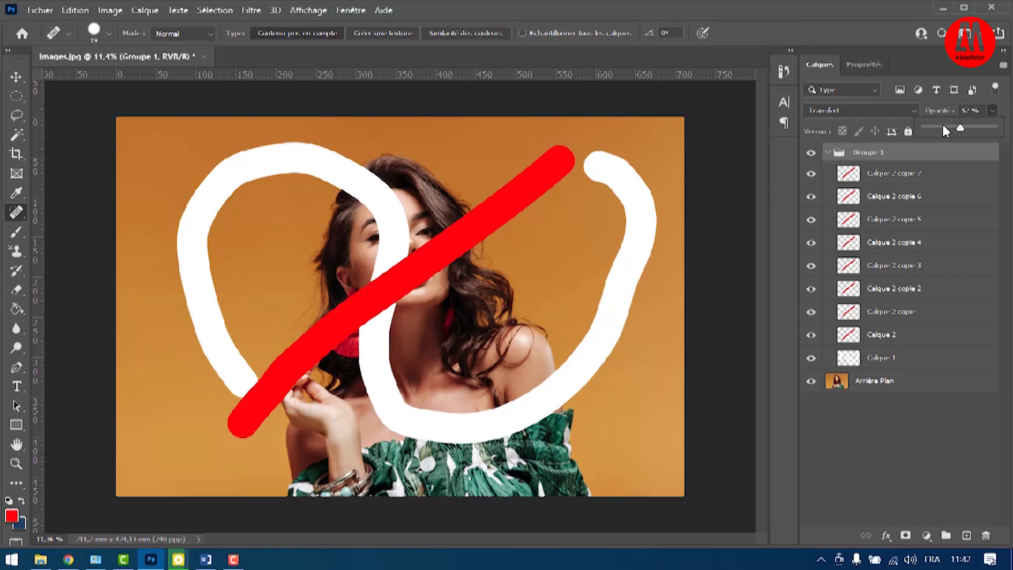
left_click_drag(935, 126, 1005, 135)
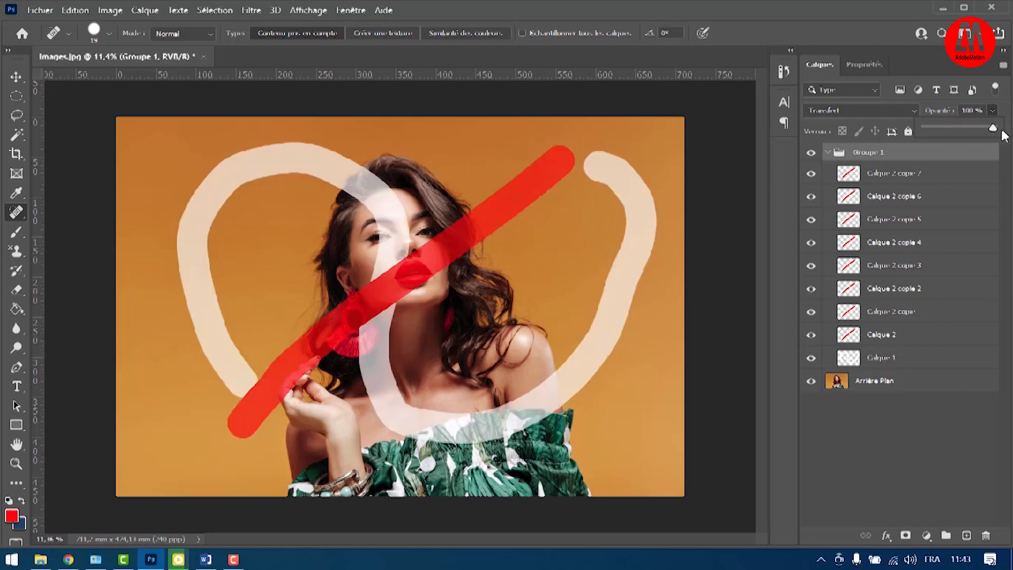
Hide the whole of Groupe 1, show it again and collapse the group
left_click(812, 154)
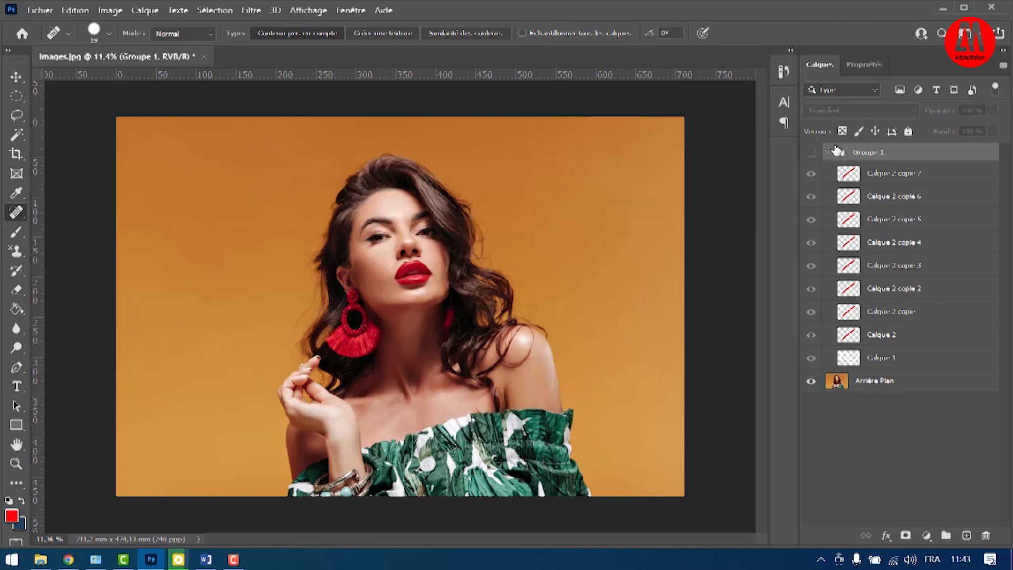
left_click(812, 154)
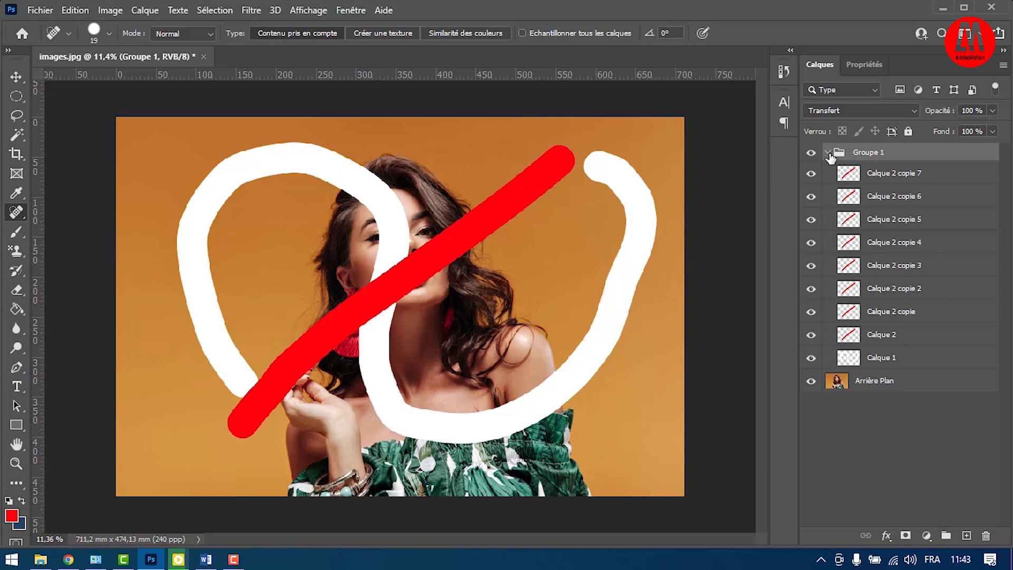
left_click(829, 153)
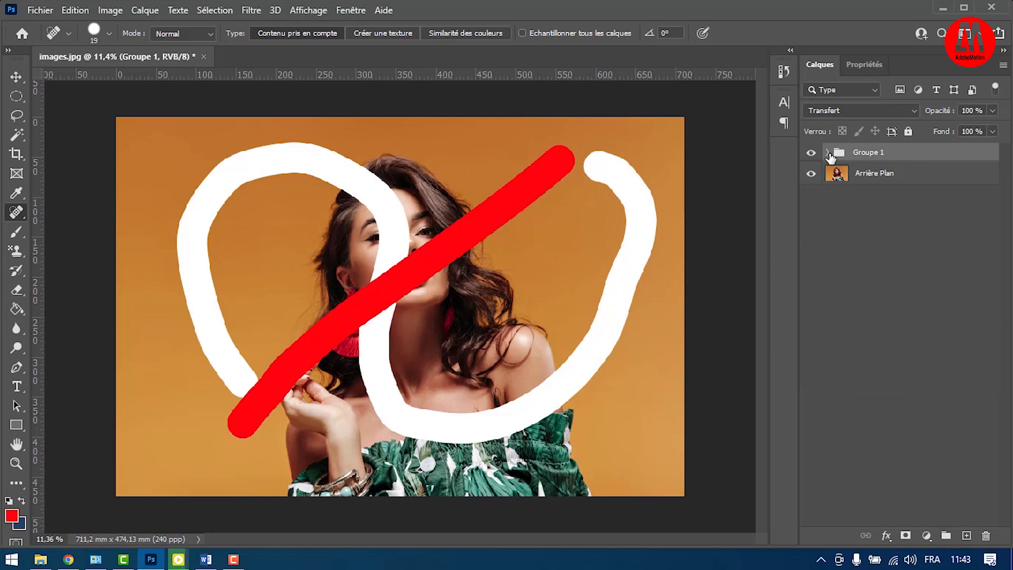
Rename the layer group Groupe 1 as Back
double_click(876, 154)
type("Back")
key("Return")
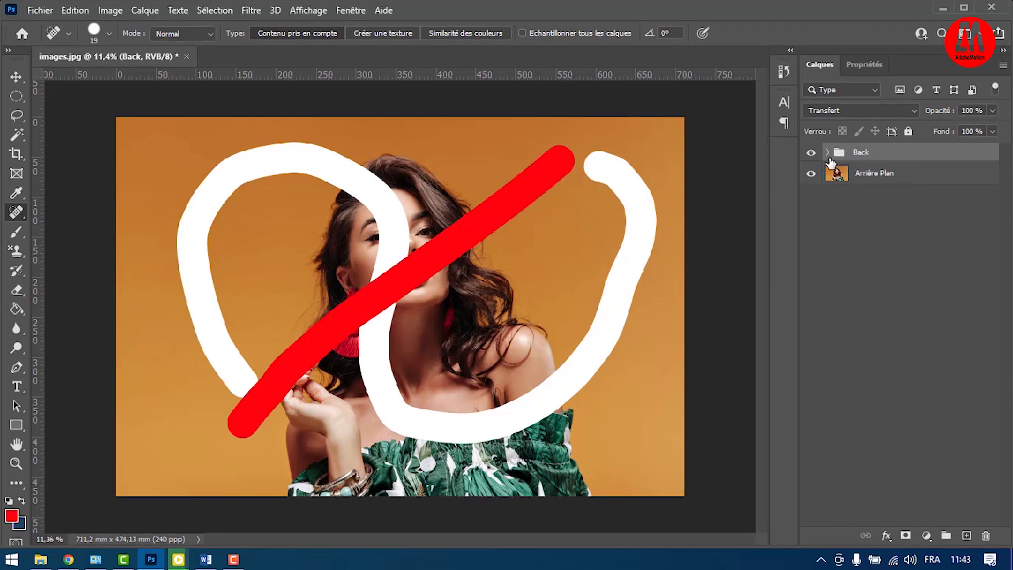
Expand the Back group and put Calque 2 copie 7, copie 6 and copie 5 in a nested group inside it
left_click(828, 153)
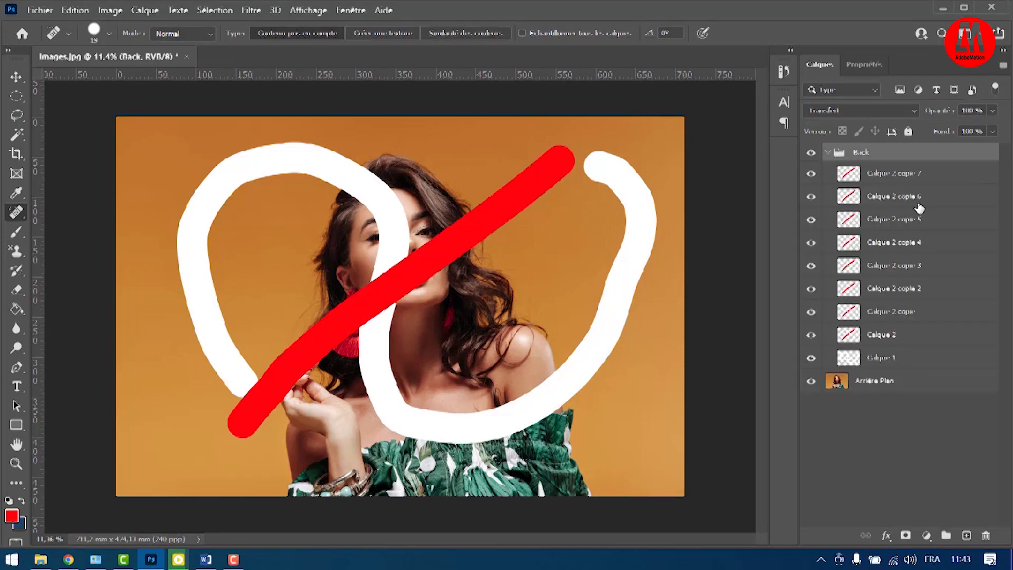
left_click(937, 180)
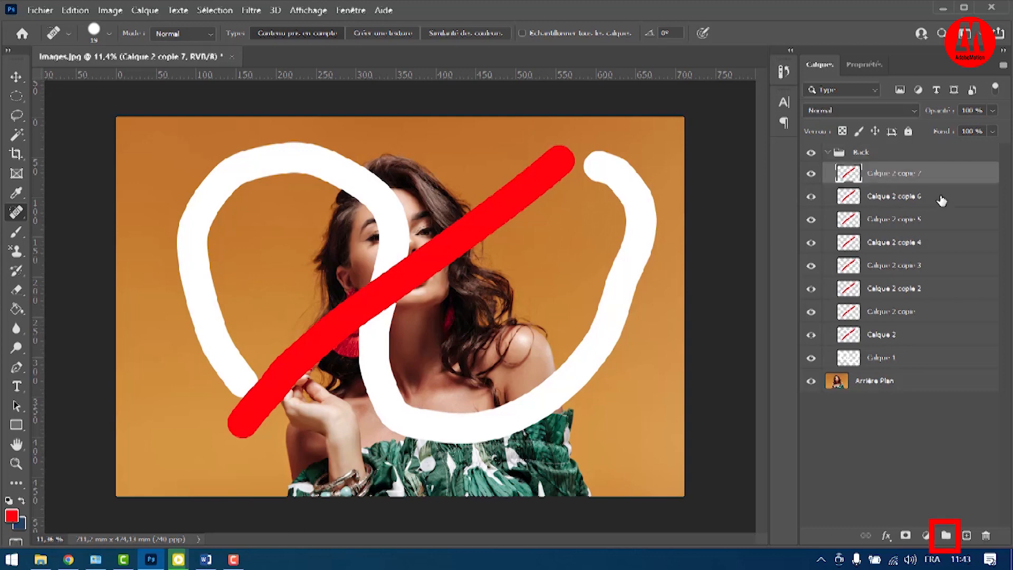
left_click(942, 199, "shift")
left_click(939, 222, "shift")
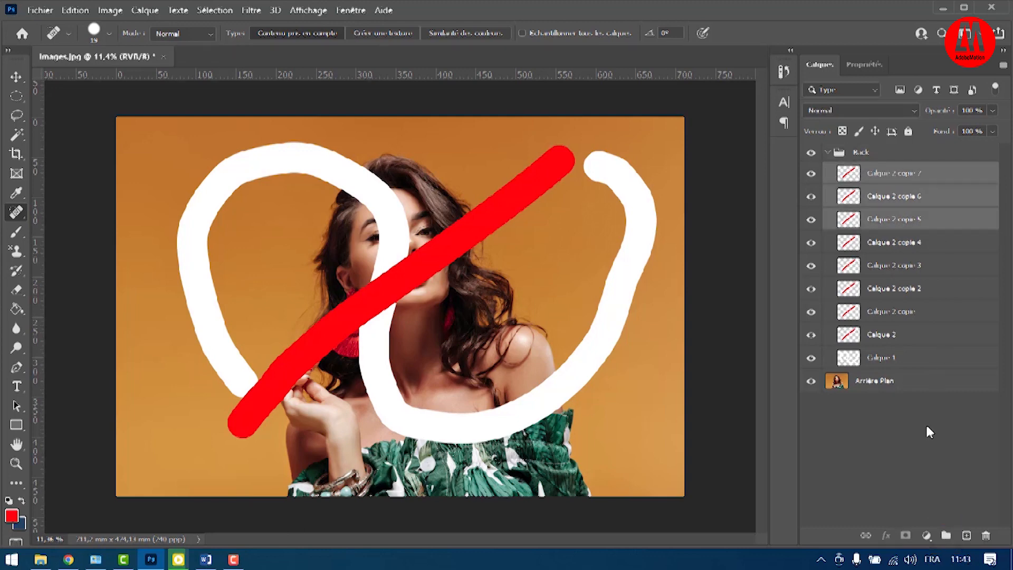
left_click(946, 535)
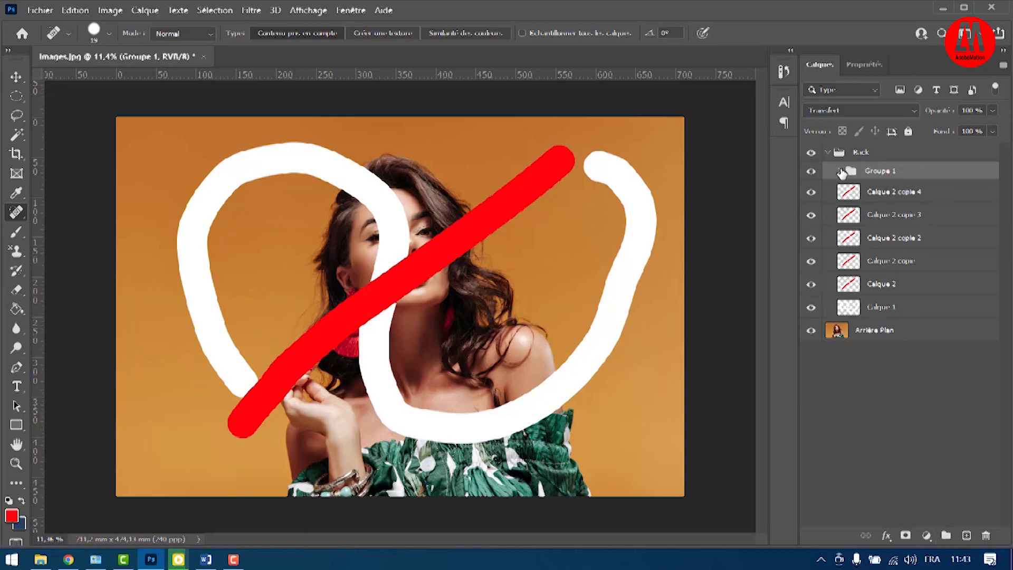
Select the layers from Calque 2 copie 4 down to Calque 2 inside the Back group
left_click(950, 202)
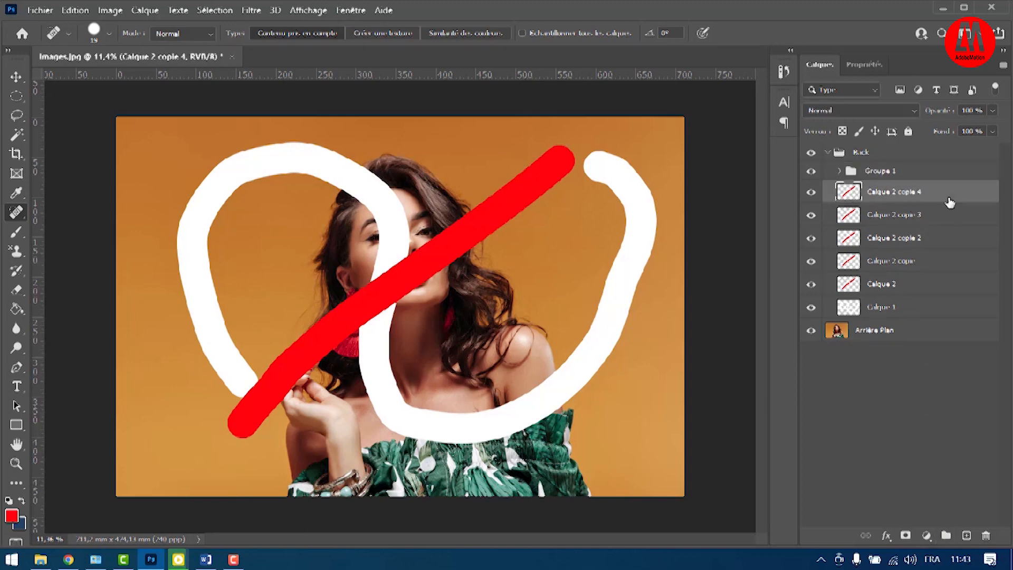
left_click(929, 291, "shift")
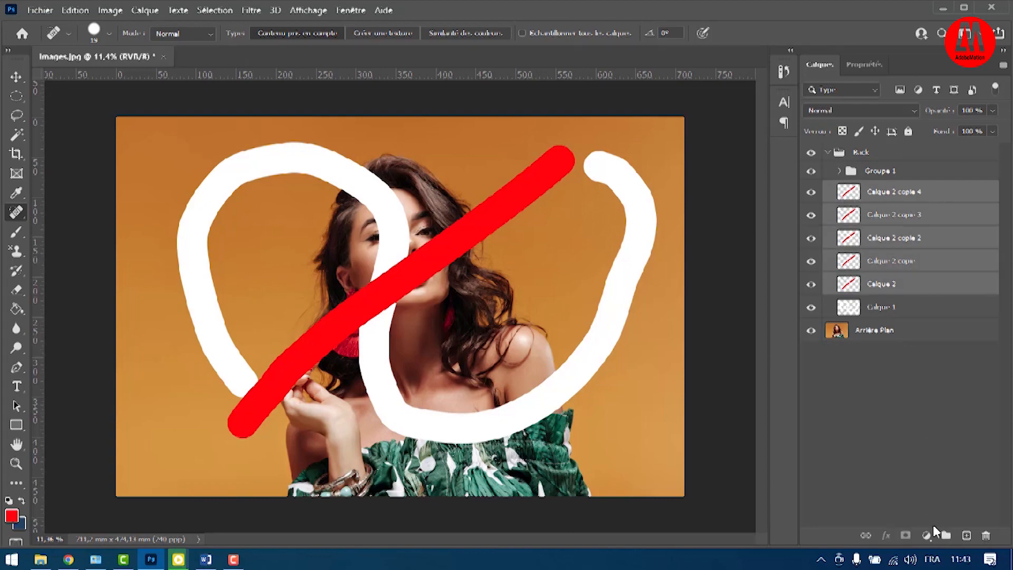